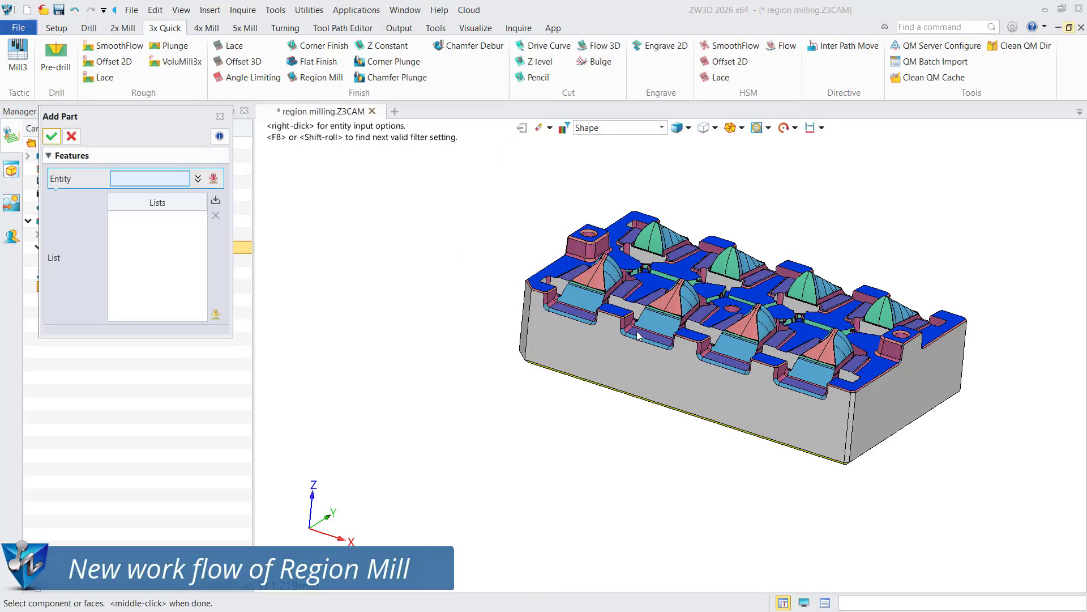
# Assign the whole block as the part and the 15 faces of the front pocket nearest the corner as the cut region.
pyautogui.click(637, 334)
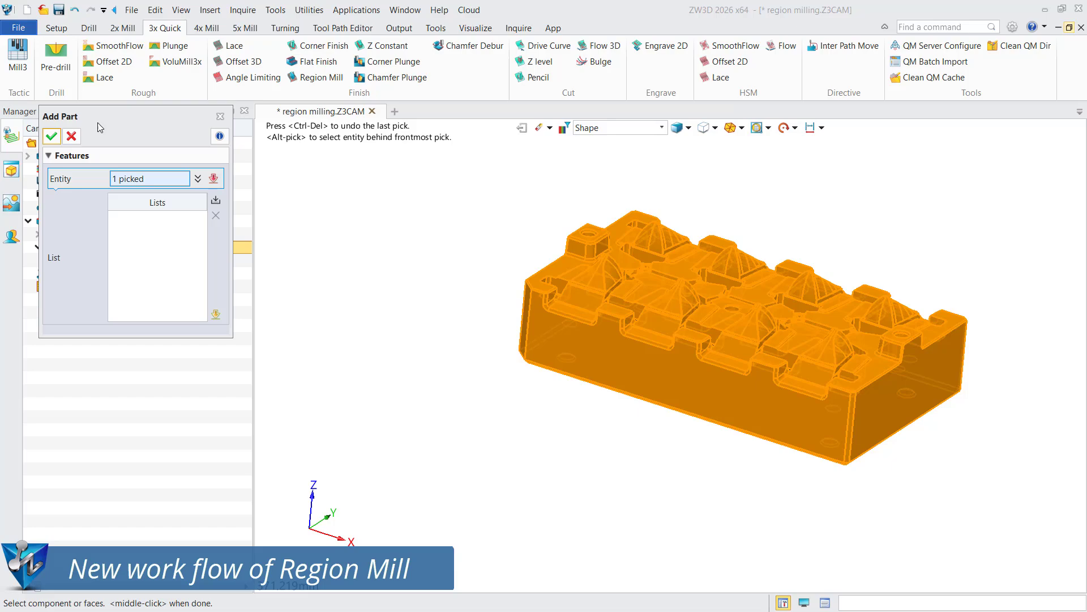
pyautogui.click(51, 136)
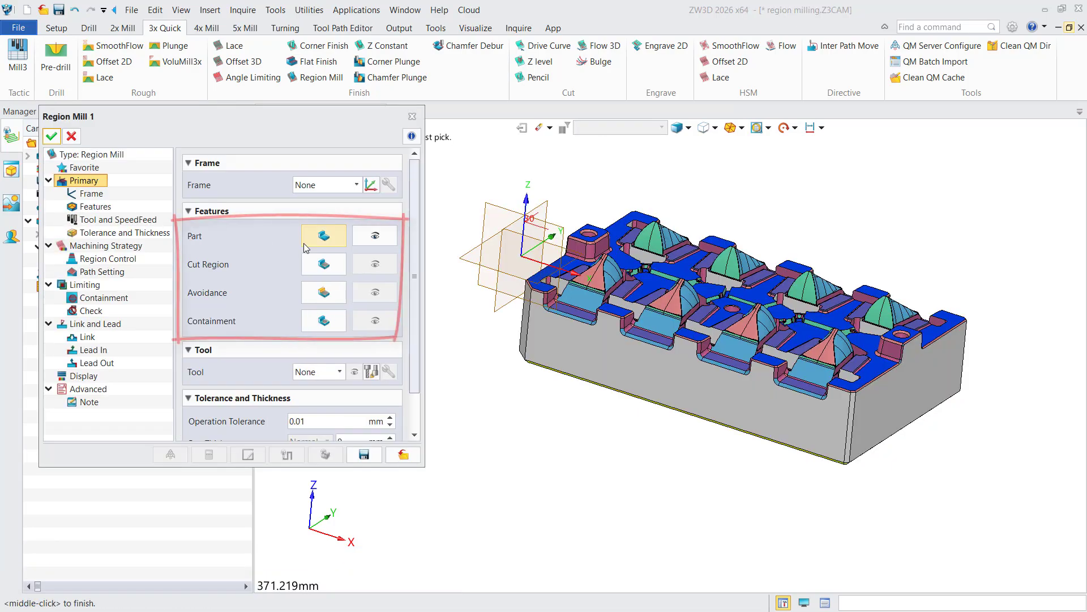
pyautogui.click(325, 265)
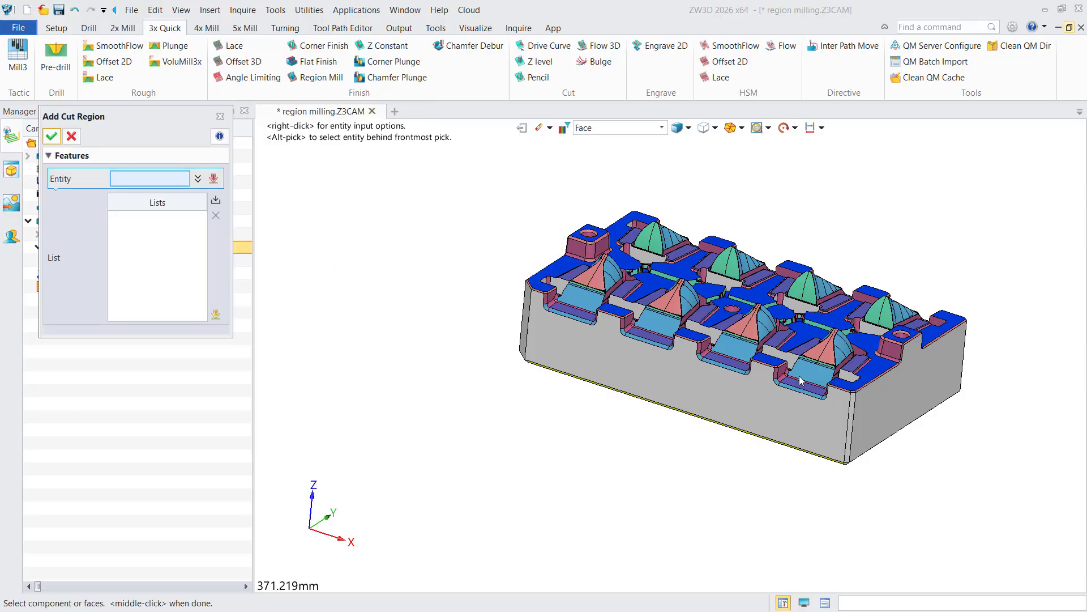
pyautogui.scroll(6, 800, 379)
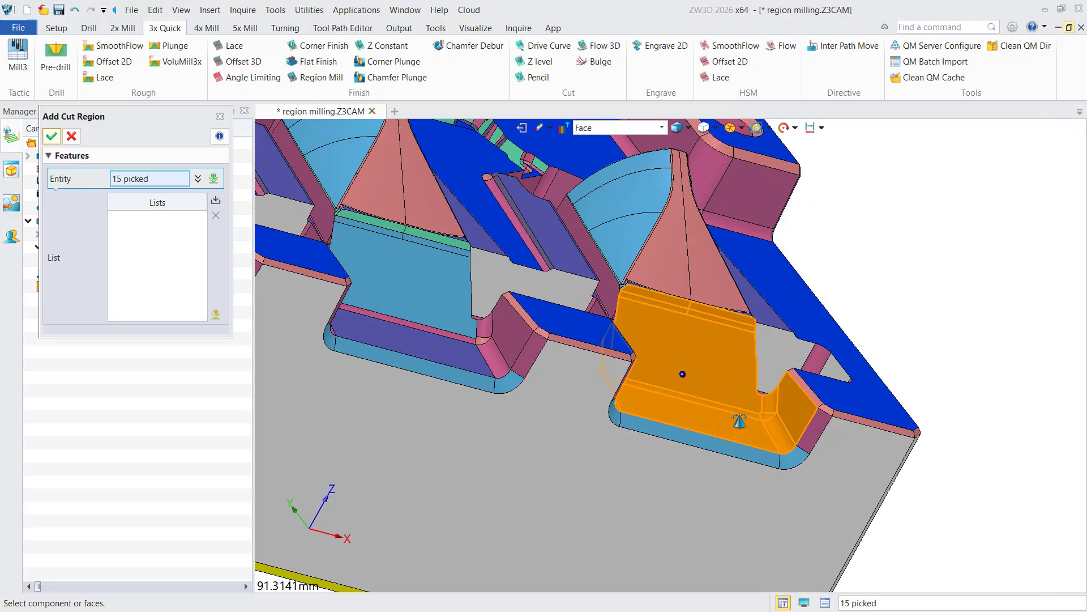
pyautogui.moveTo(740, 419); pyautogui.dragTo(650, 403, button='right')
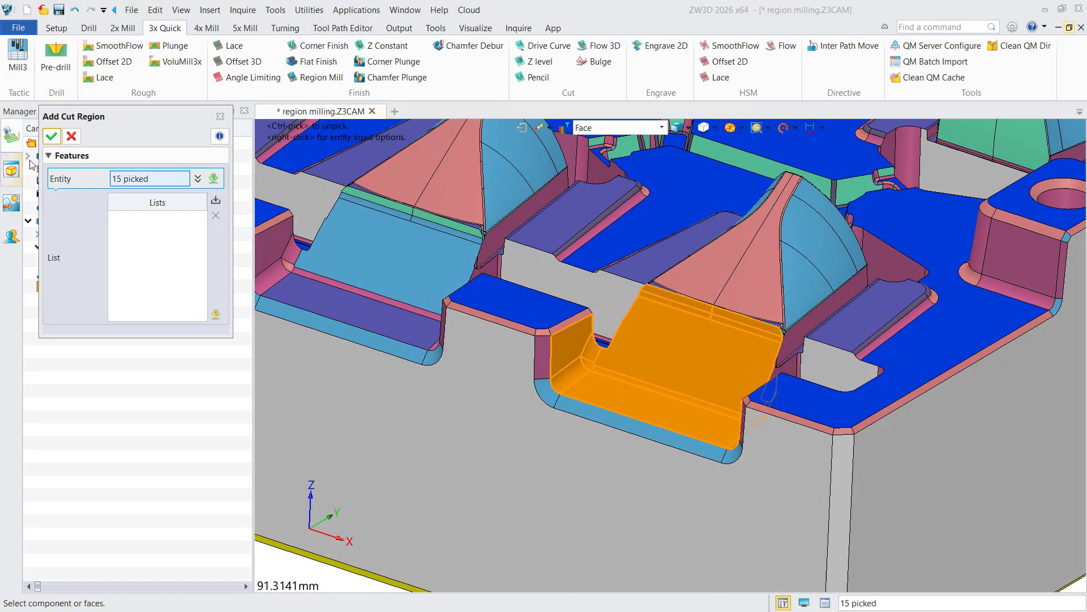
pyautogui.click(51, 137)
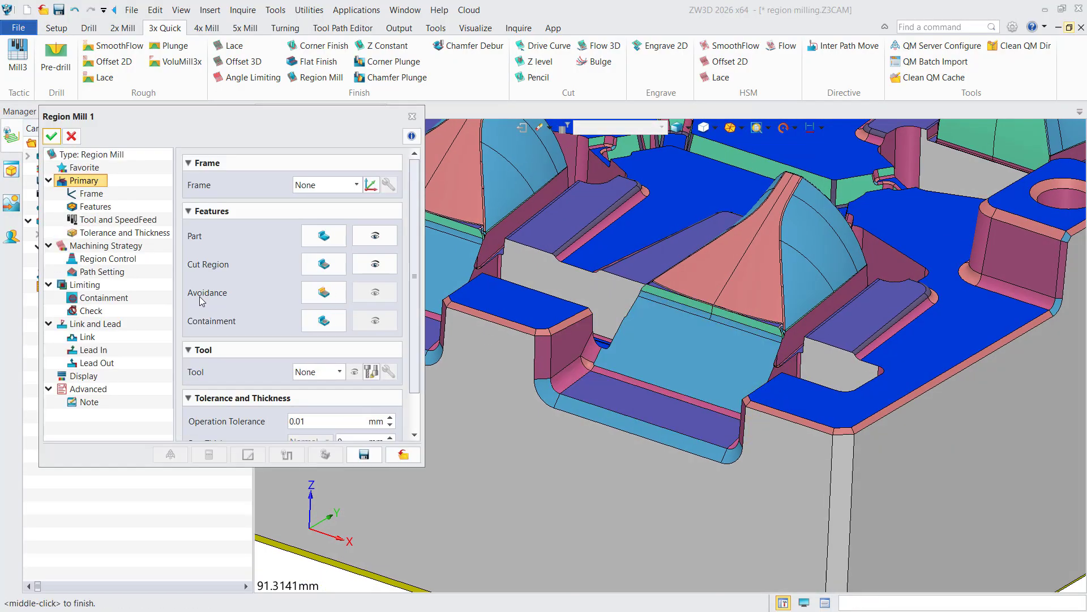
# Assign Tool 1 to the Region Mill operation and calculate its toolpath with All Regions and Lace Cut.
pyautogui.moveTo(419, 297); pyautogui.dragTo(417, 336)
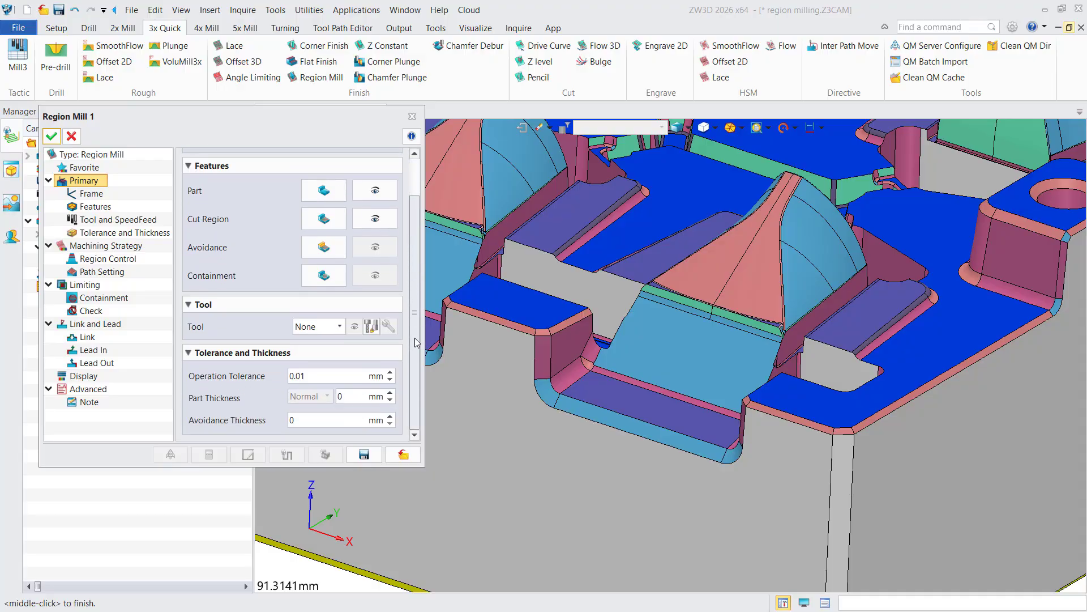
pyautogui.click(372, 328)
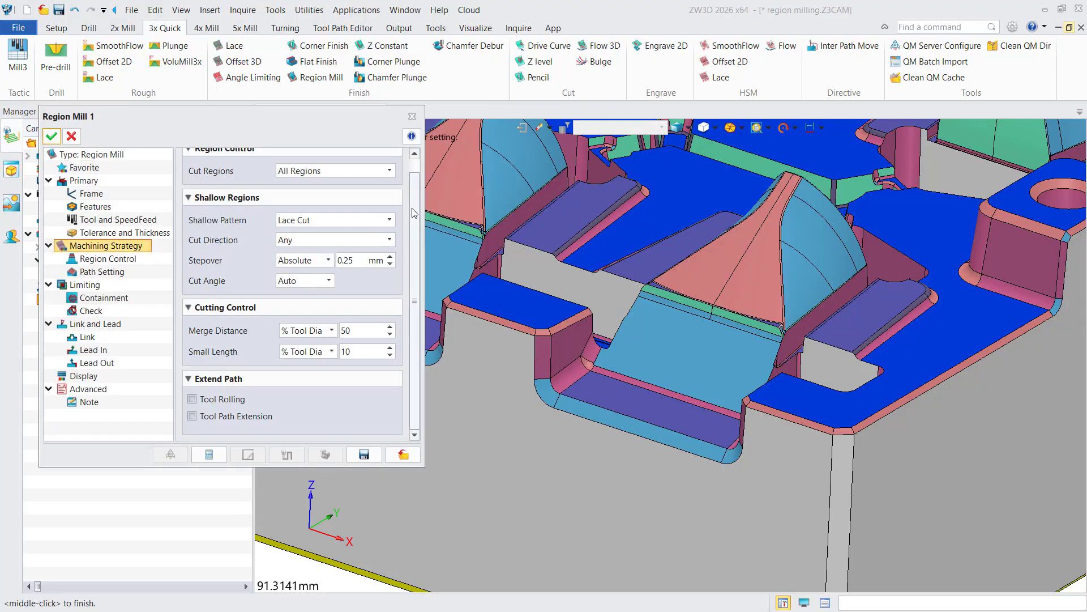
pyautogui.moveTo(414, 213); pyautogui.dragTo(416, 191)
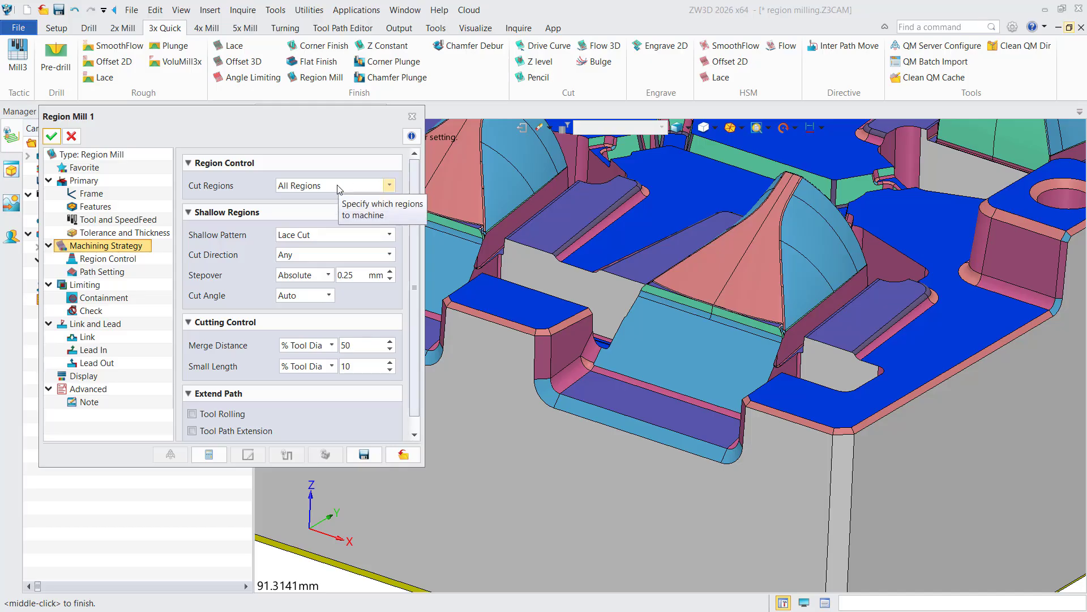
pyautogui.click(208, 455)
pyautogui.scroll(5, 566, 380)
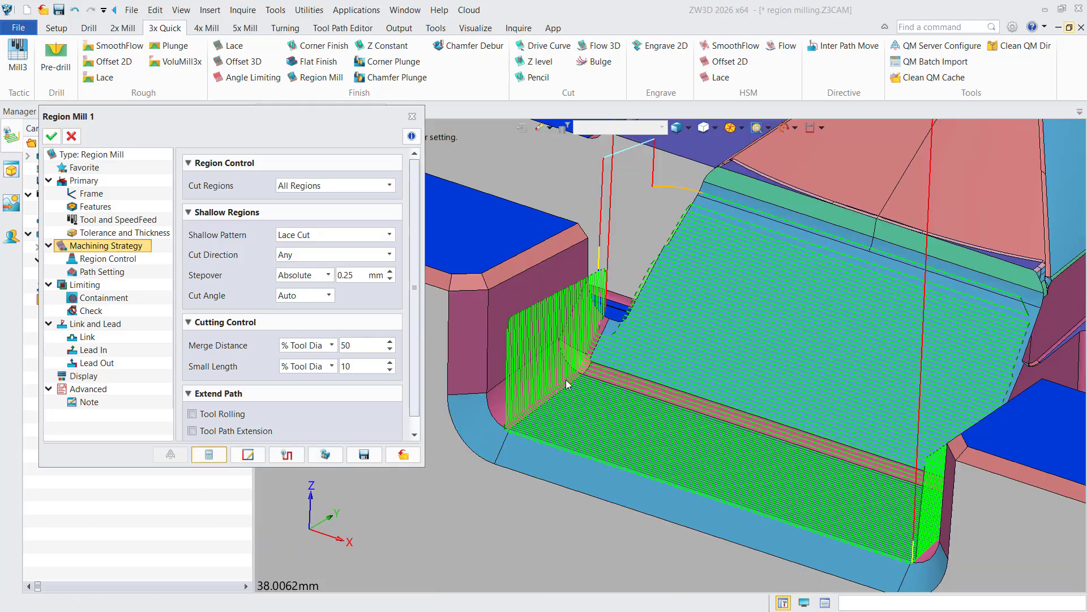
pyautogui.scroll(3, 561, 370)
pyautogui.scroll(-8, 565, 379)
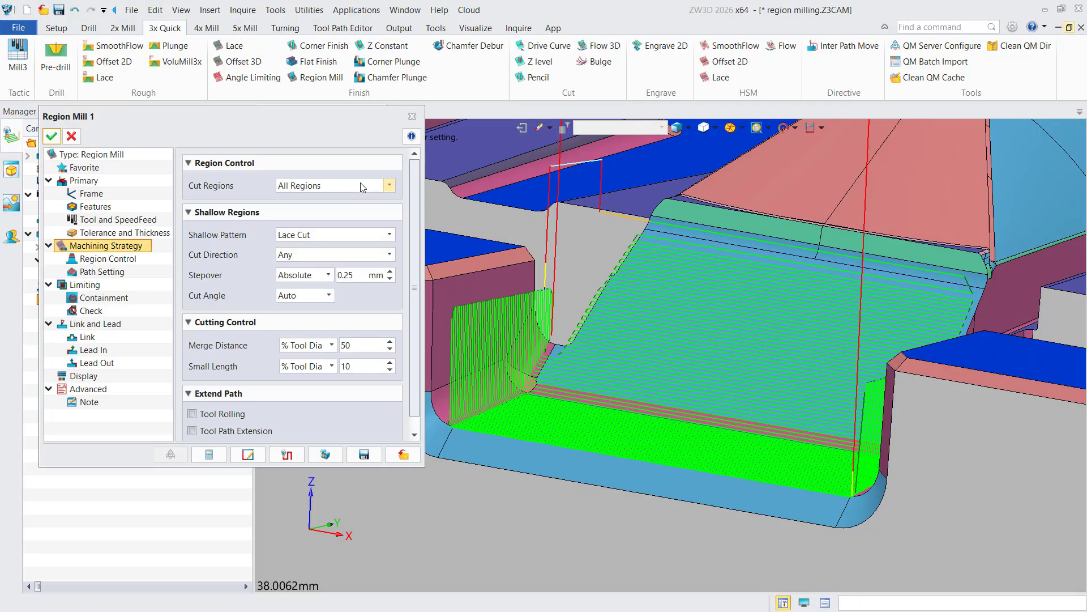
# Set the cut regions to Shallow and Steep Regions, recalculate, and inspect the toolpath in the pocket's corner.
pyautogui.click(358, 187)
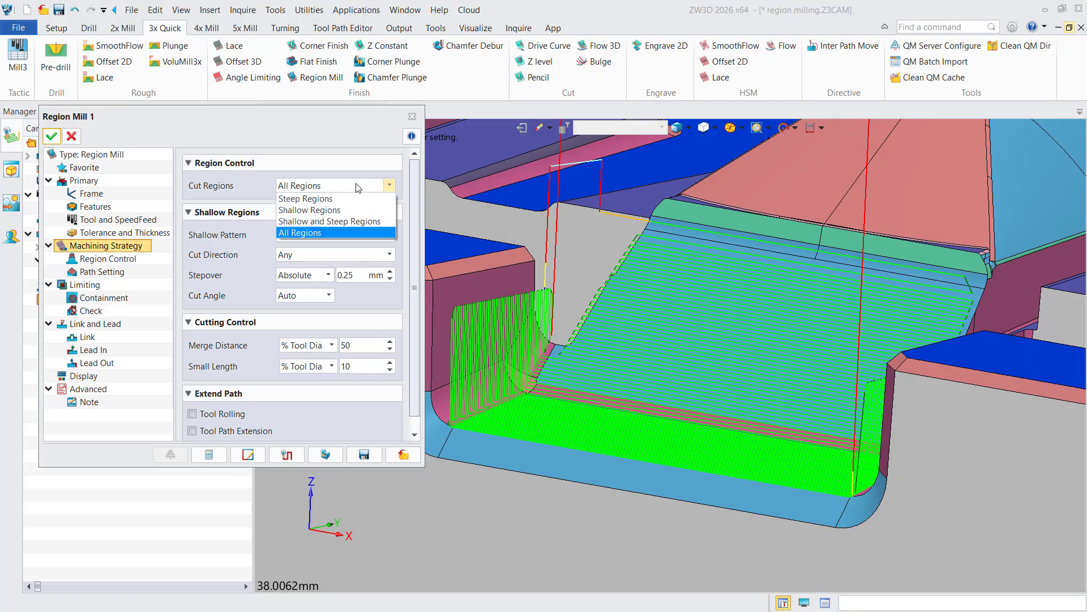
pyautogui.click(344, 222)
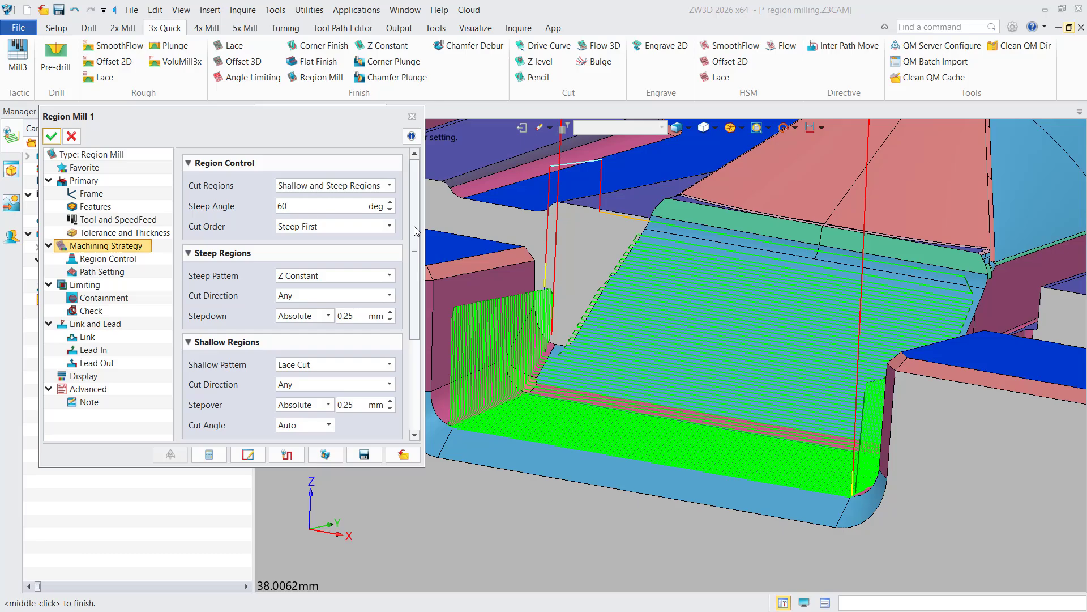
pyautogui.moveTo(413, 228); pyautogui.dragTo(418, 327)
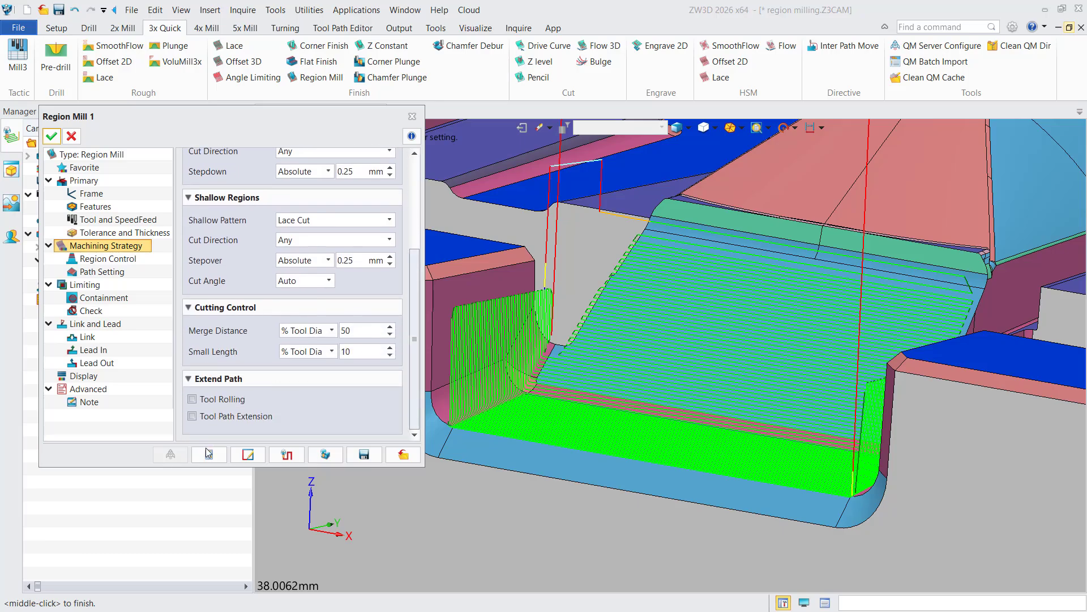
pyautogui.scroll(5, 498, 396)
pyautogui.moveTo(596, 440); pyautogui.dragTo(607, 437, button='right')
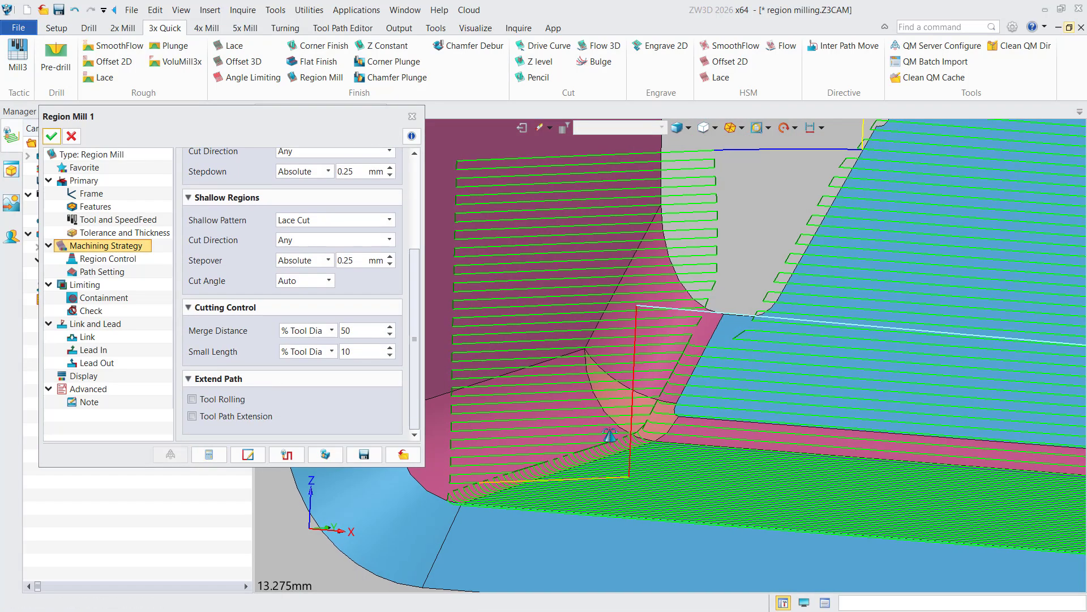
pyautogui.scroll(-3, 779, 389)
pyautogui.moveTo(779, 389); pyautogui.dragTo(700, 403, button='right')
pyautogui.scroll(-2, 700, 402)
pyautogui.scroll(3, 621, 356)
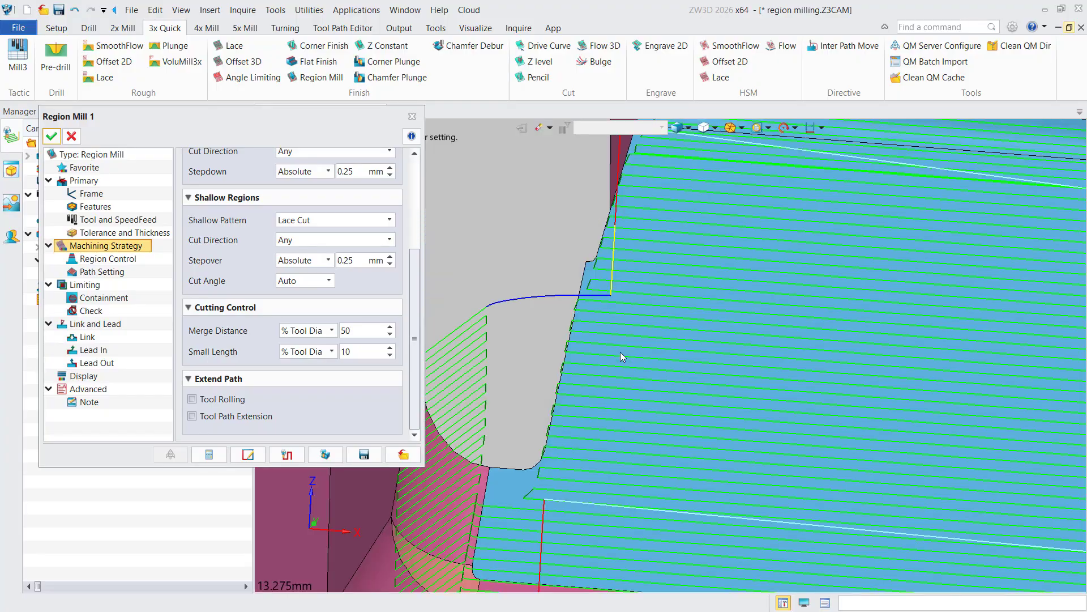
# Enable Tool Path Extension with a distance of 10 % of the tool diameter and recalculate the toolpath.
pyautogui.click(192, 416)
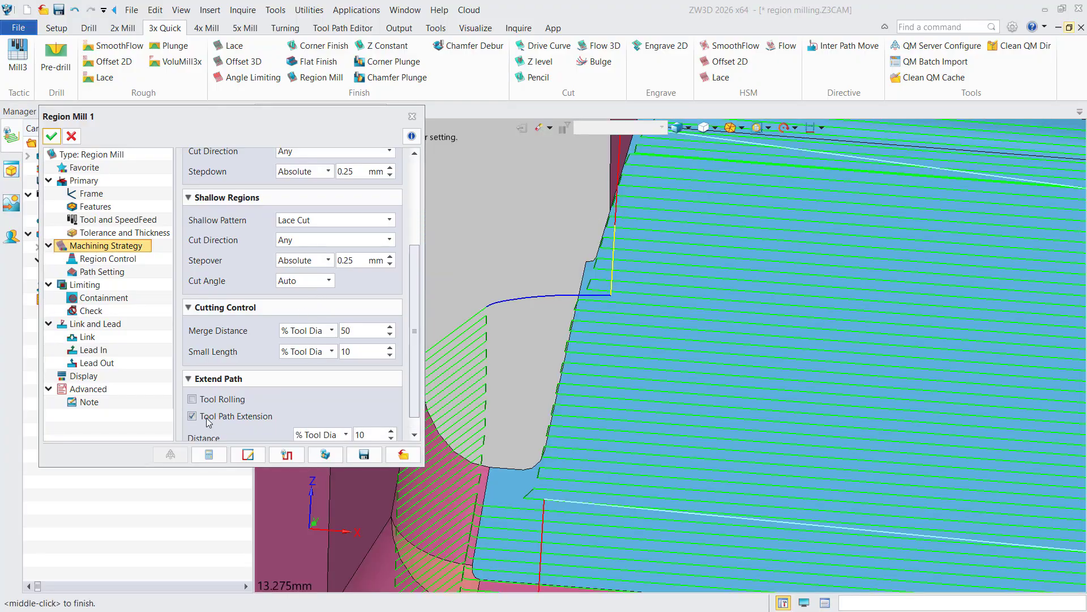
pyautogui.scroll(-1, 421, 378)
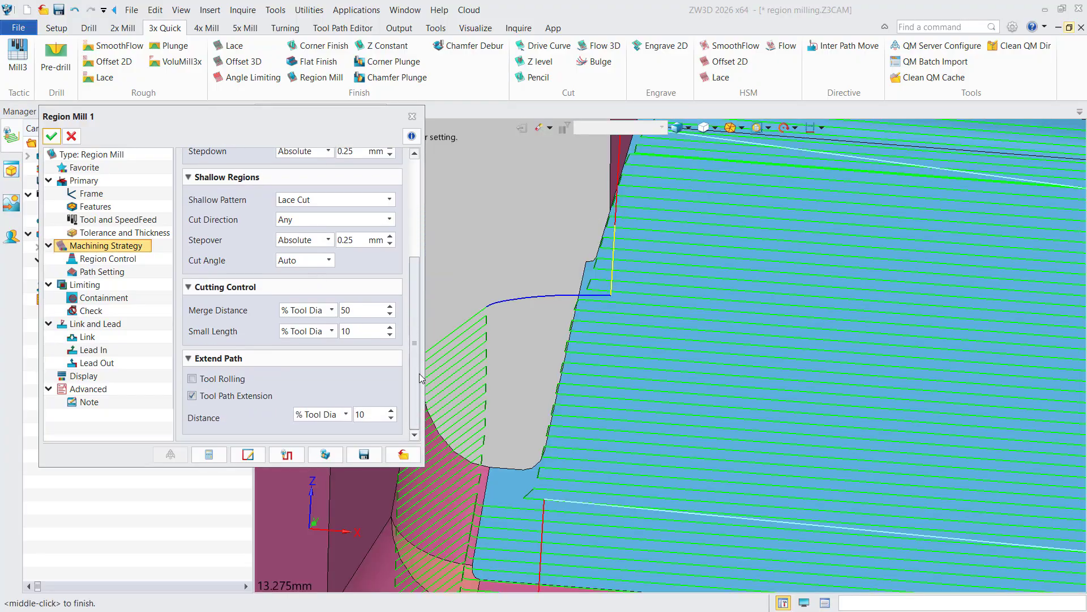
pyautogui.click(371, 415)
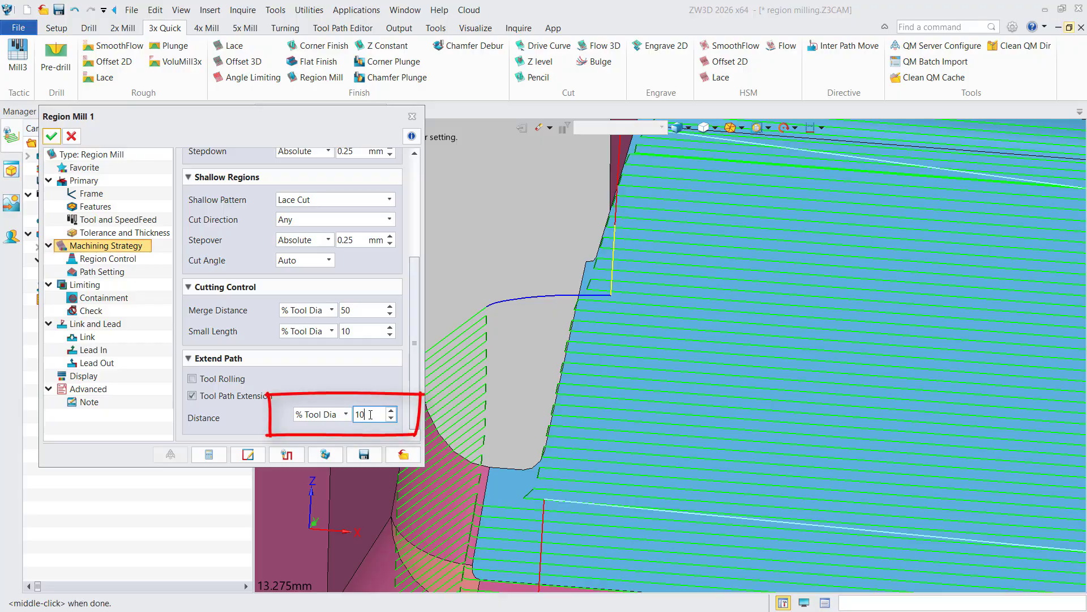
pyautogui.click(216, 456)
pyautogui.scroll(-2, 613, 361)
pyautogui.moveTo(613, 362); pyautogui.dragTo(604, 359, button='right')
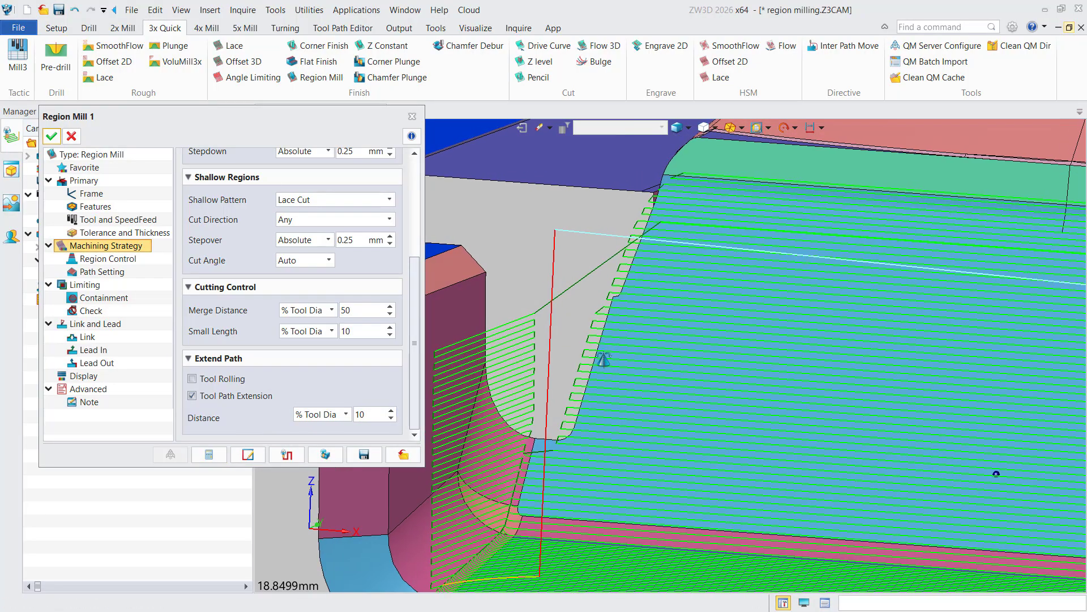
pyautogui.scroll(3, 604, 359)
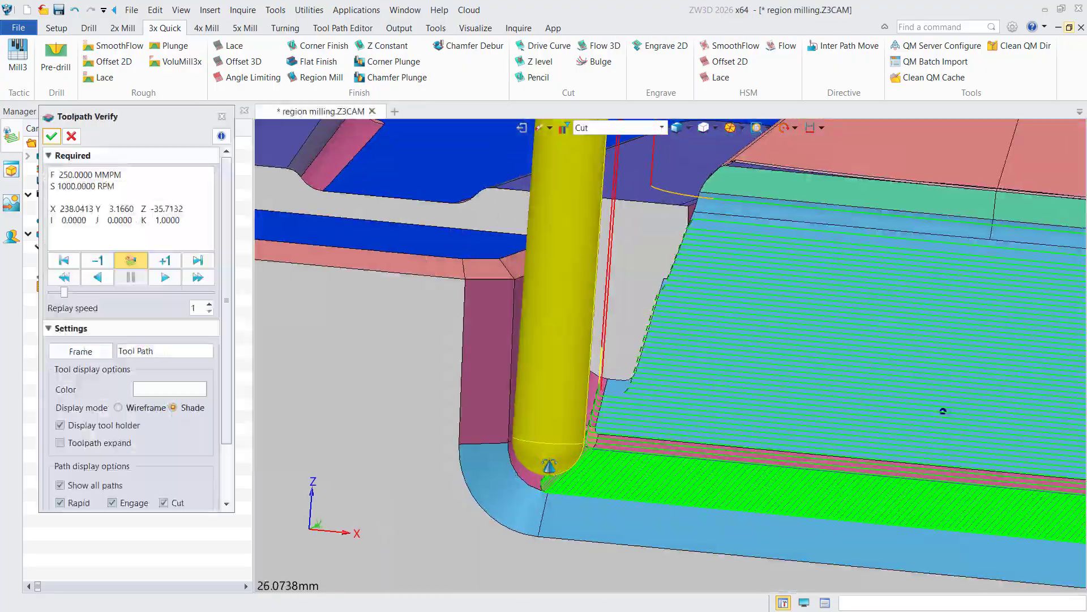
# Examine the shaded tool's position against the pocket's side wall in Toolpath Verify, and close the verification.
pyautogui.moveTo(549, 466)
pyautogui.mouseDown(button='right')
pyautogui.moveTo(571, 462)
pyautogui.moveTo(550, 465)
pyautogui.mouseUp(button='right')
pyautogui.scroll(-2, 549, 465)
pyautogui.moveTo(549, 465); pyautogui.dragTo(516, 445, button='middle')
pyautogui.moveTo(516, 444); pyautogui.dragTo(499, 461, button='right')
pyautogui.click(52, 136)
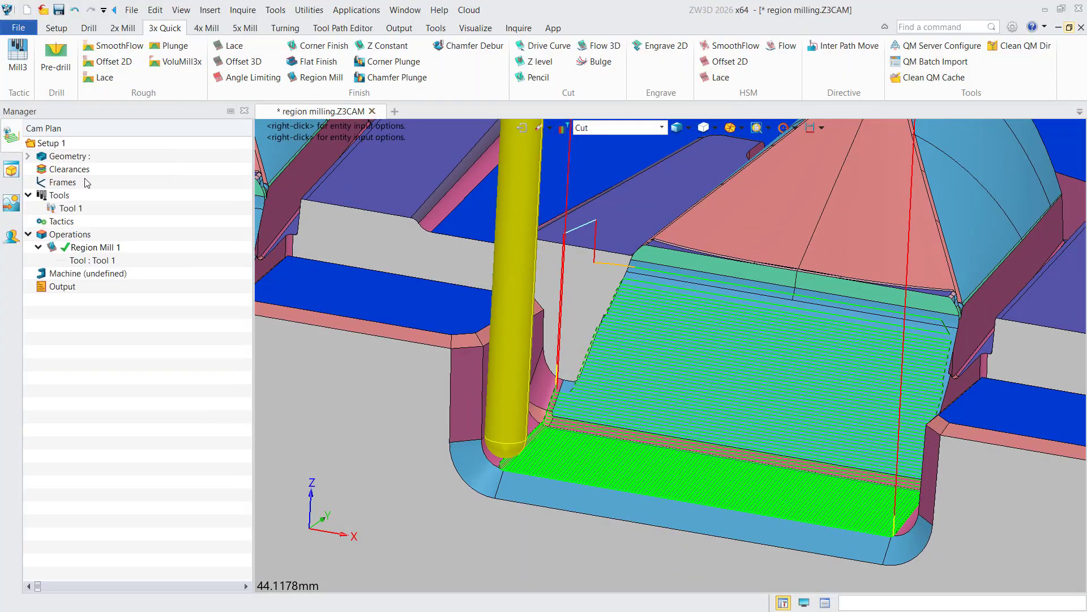
# Add the pocket's two opposite side wall faces as avoidance faces of the Region Mill operation.
pyautogui.click(324, 292)
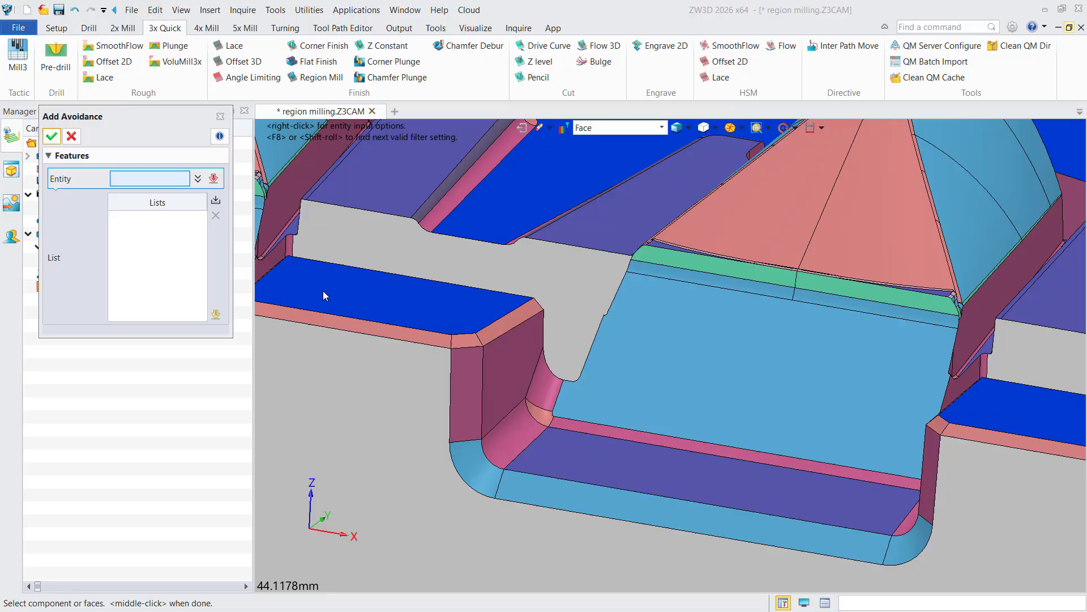
pyautogui.click(515, 377)
pyautogui.moveTo(515, 376); pyautogui.dragTo(830, 466, button='middle')
pyautogui.click(854, 425)
pyautogui.moveTo(854, 425); pyautogui.dragTo(759, 443, button='right')
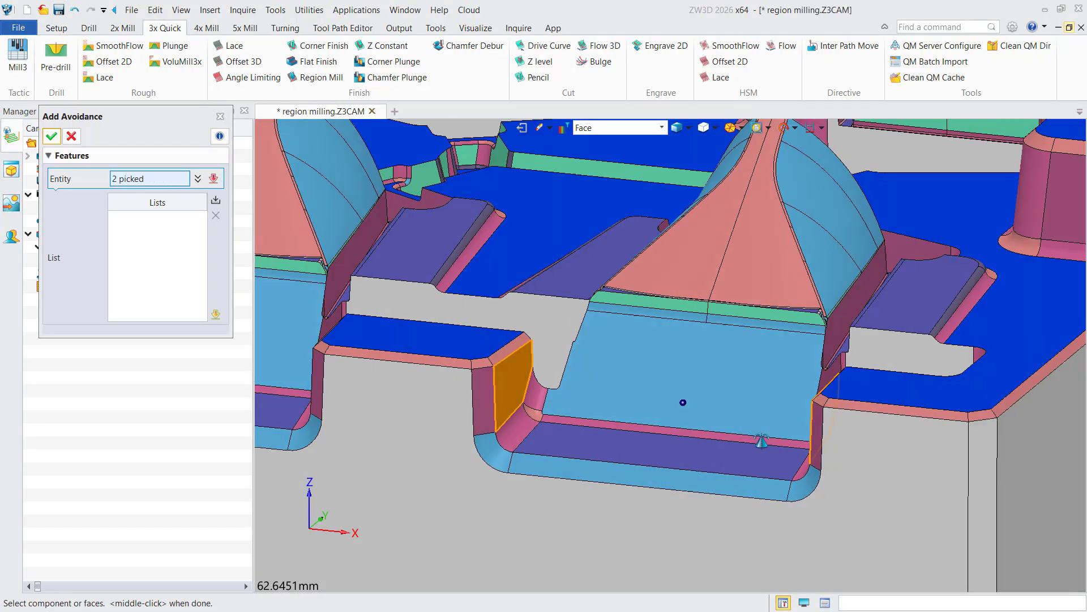
pyautogui.click(53, 136)
# Set the Avoidance Thickness to 1 mm and recalculate the Region Mill toolpath.
pyautogui.scroll(4, 510, 476)
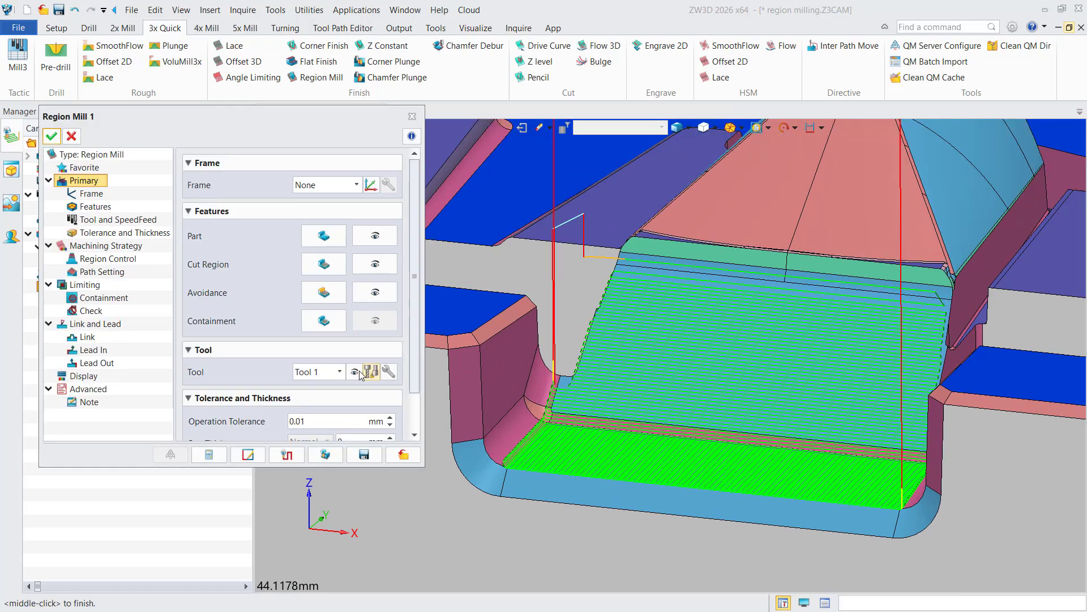
pyautogui.scroll(-2, 415, 323)
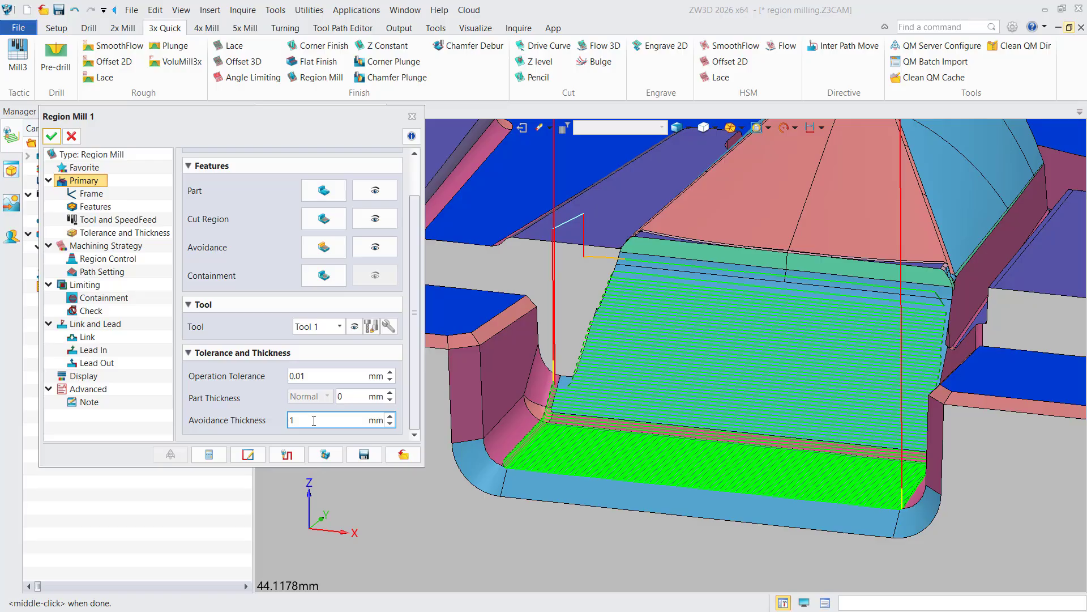
pyautogui.click(210, 455)
pyautogui.scroll(3, 509, 430)
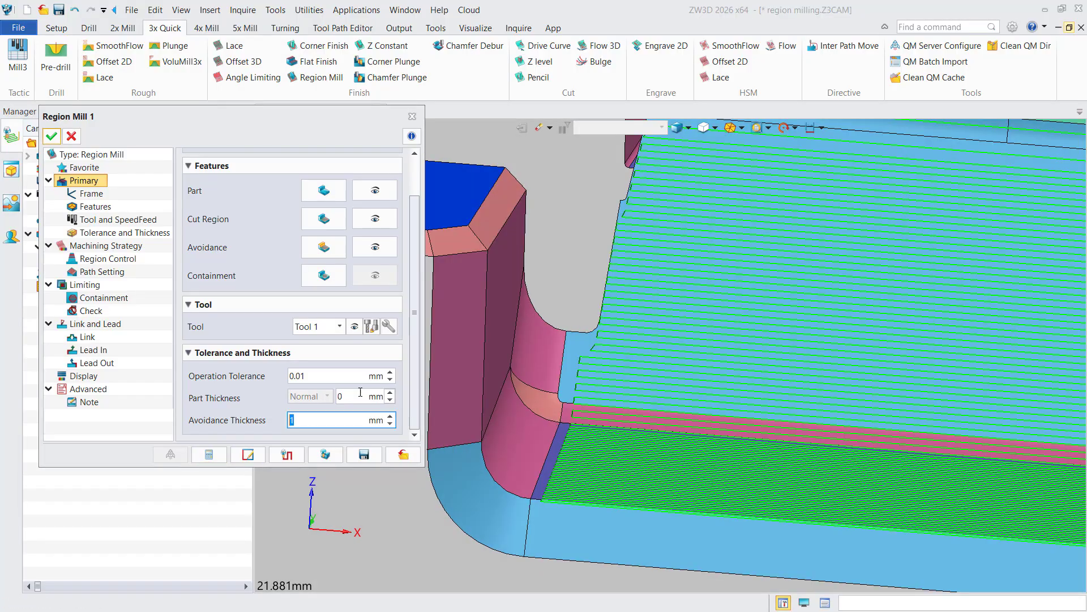
pyautogui.click(130, 260)
pyautogui.scroll(-3, 766, 467)
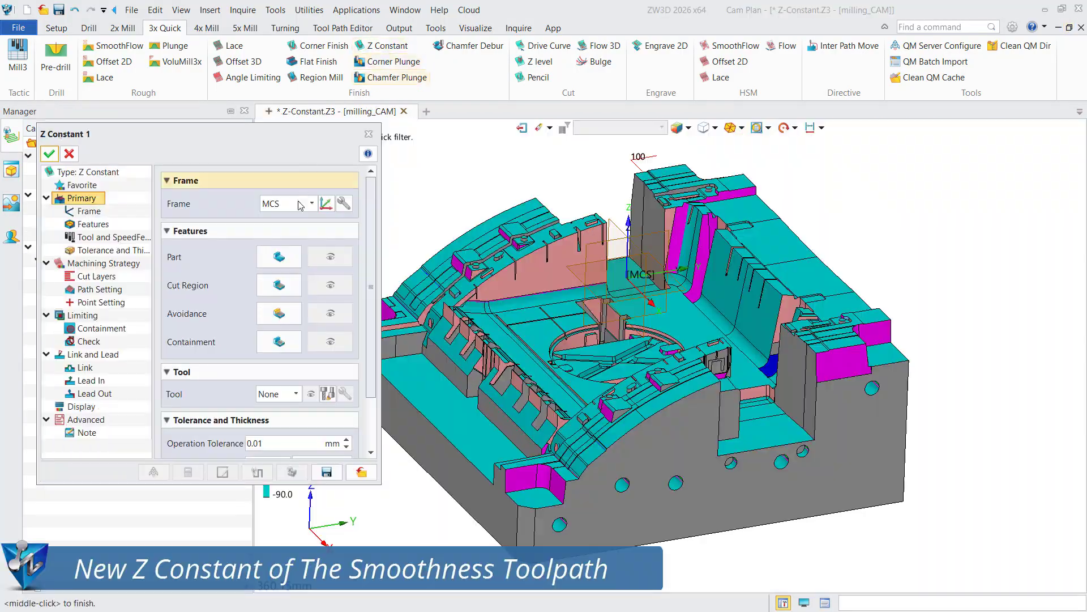
# Add the tall arched wall and the fillet faces along its base as the cut region of Z Constant 1.
pyautogui.click(279, 285)
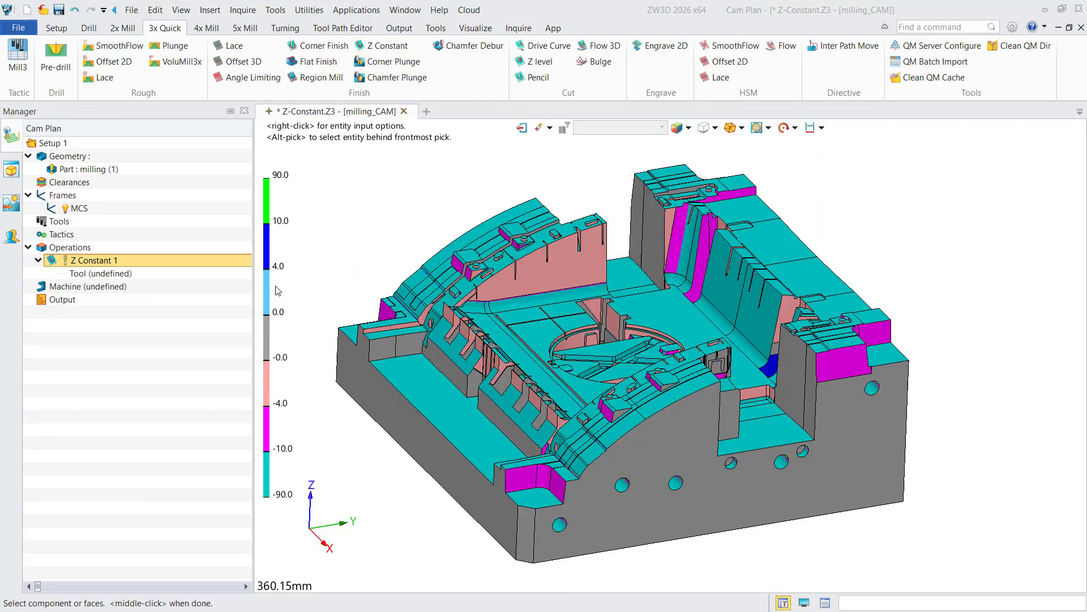
pyautogui.scroll(4, 532, 273)
pyautogui.click(667, 285)
pyautogui.click(459, 343)
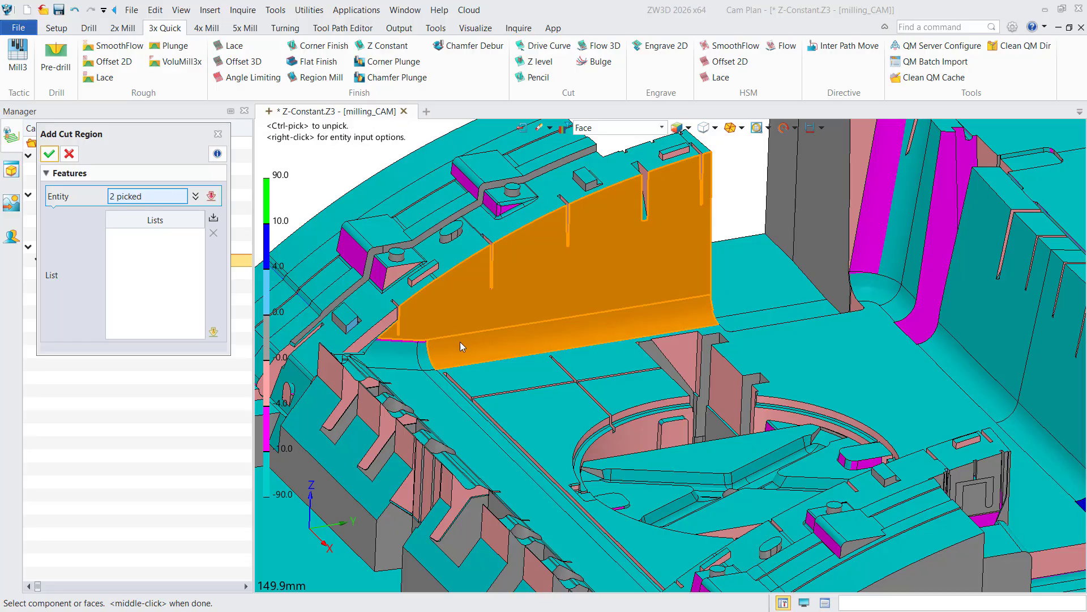
pyautogui.click(425, 356)
pyautogui.click(392, 355)
pyautogui.click(49, 153)
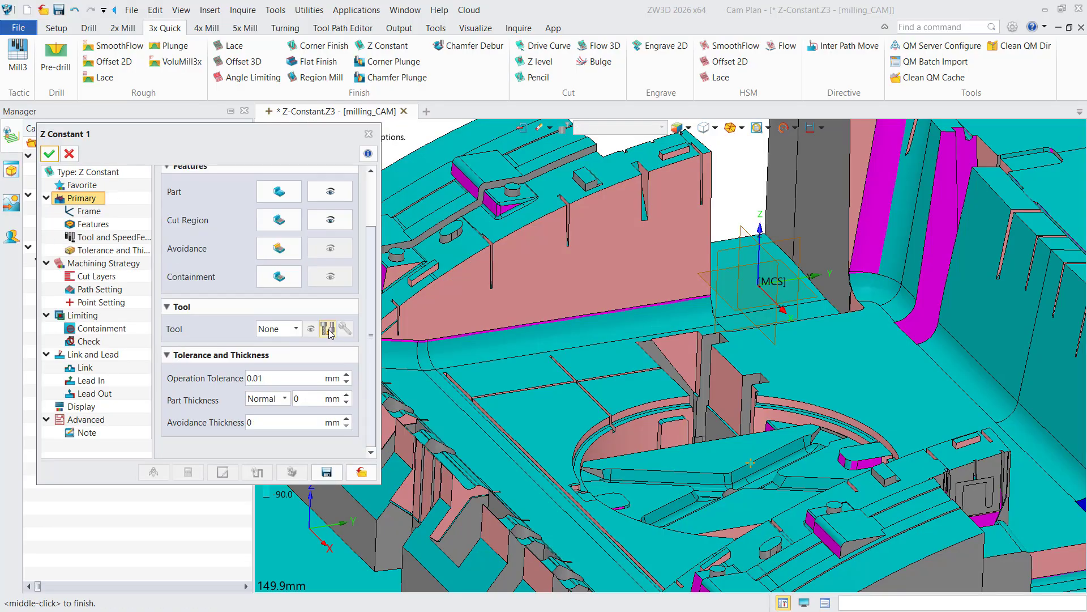
# Assign Tool 1 to the Z Constant operation and calculate its toolpath on the arched wall.
pyautogui.click(331, 461)
pyautogui.middleClick(211, 393)
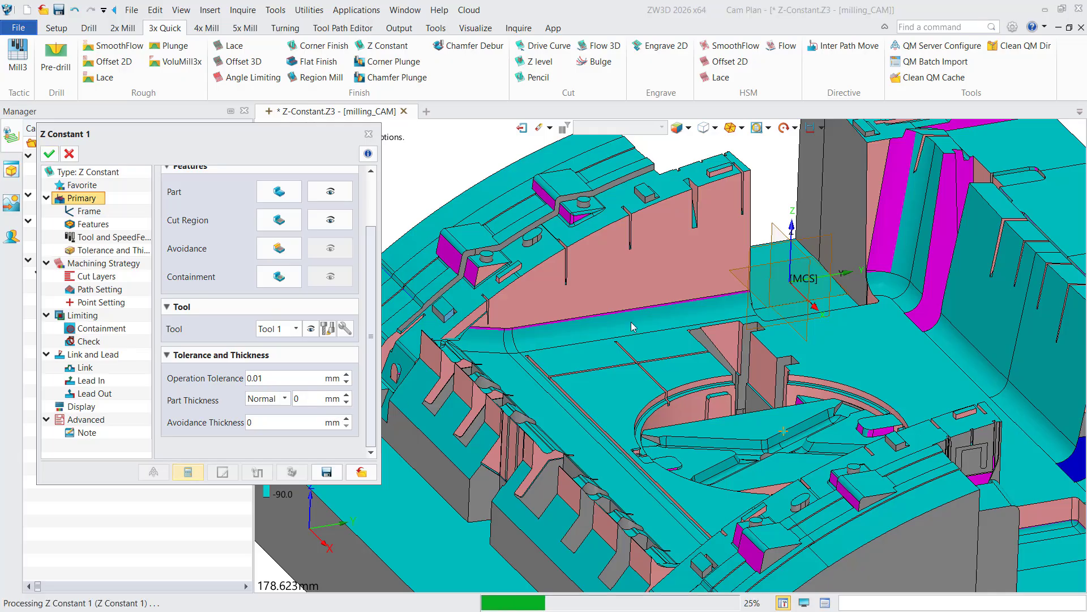
pyautogui.scroll(5, 654, 236)
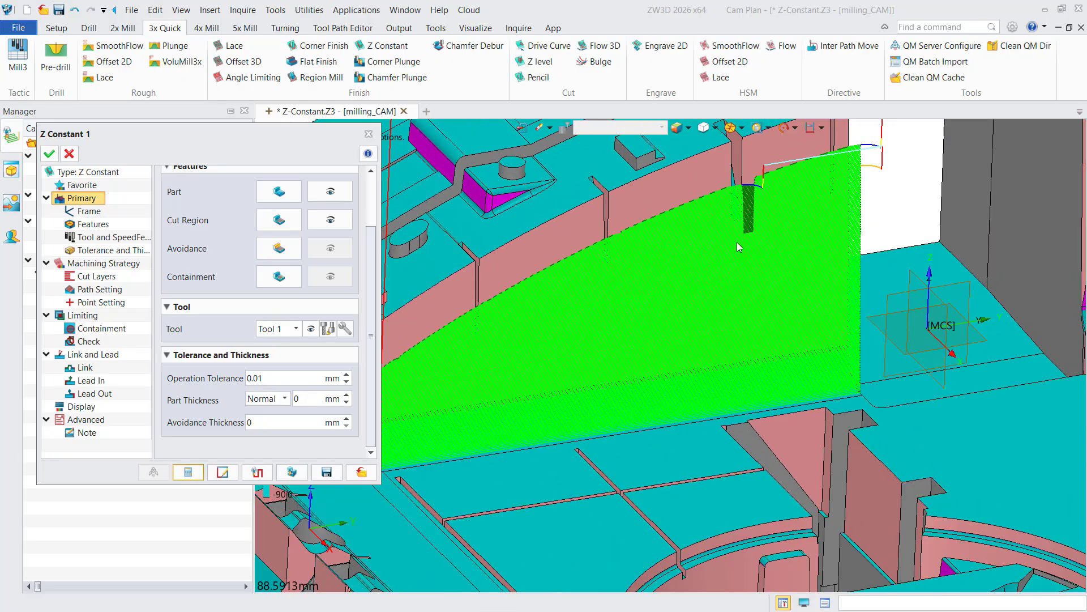
pyautogui.moveTo(714, 285); pyautogui.dragTo(772, 313, button='middle')
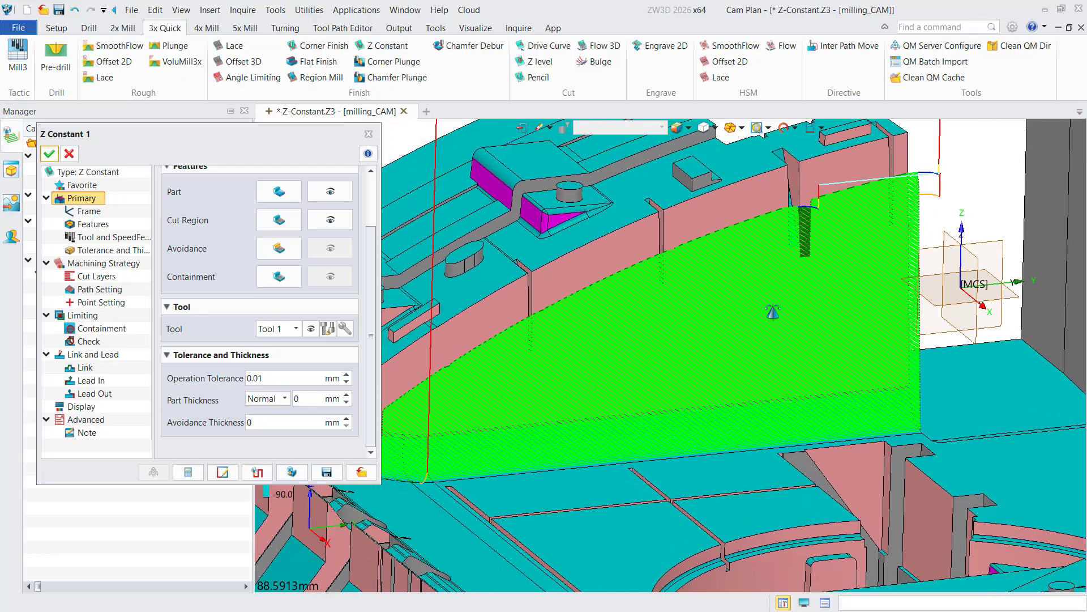
# Measure the distance across the notch opening along the upper edge of the arched wall.
pyautogui.click(75, 55)
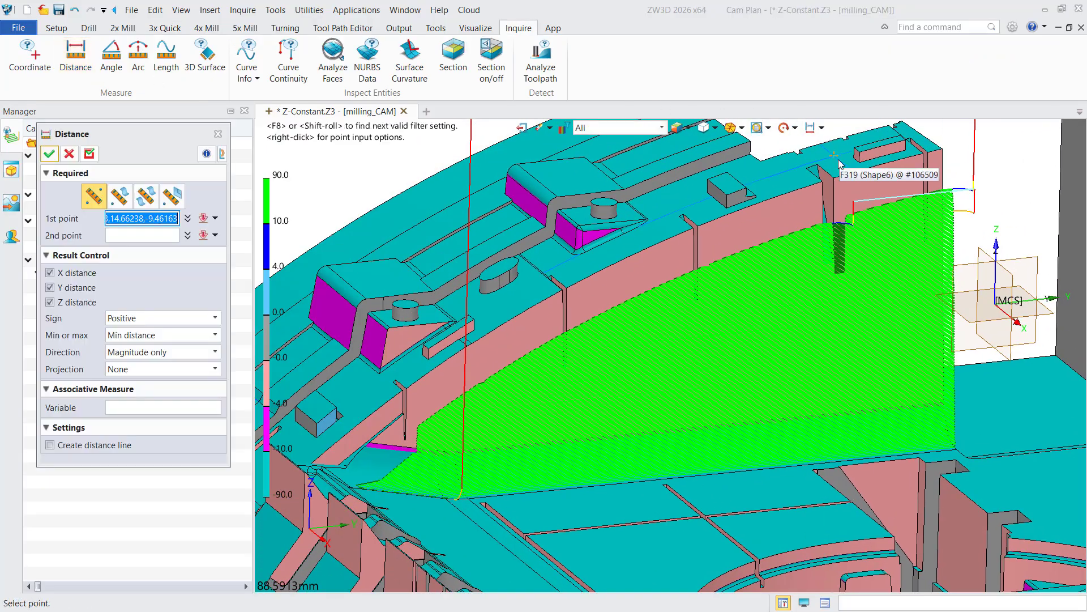
pyautogui.scroll(5, 836, 167)
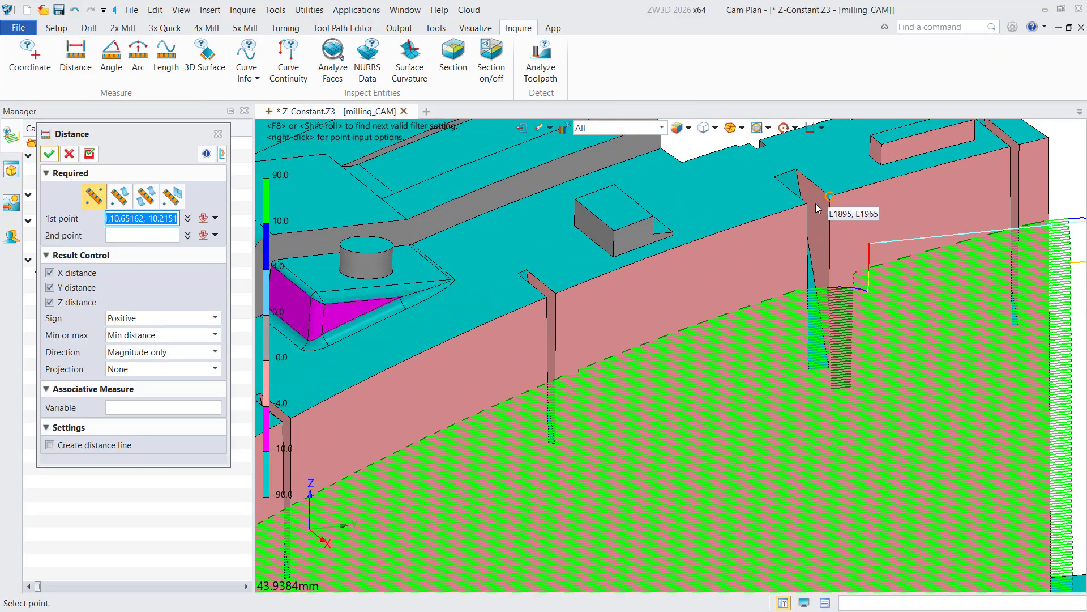
pyautogui.click(809, 209)
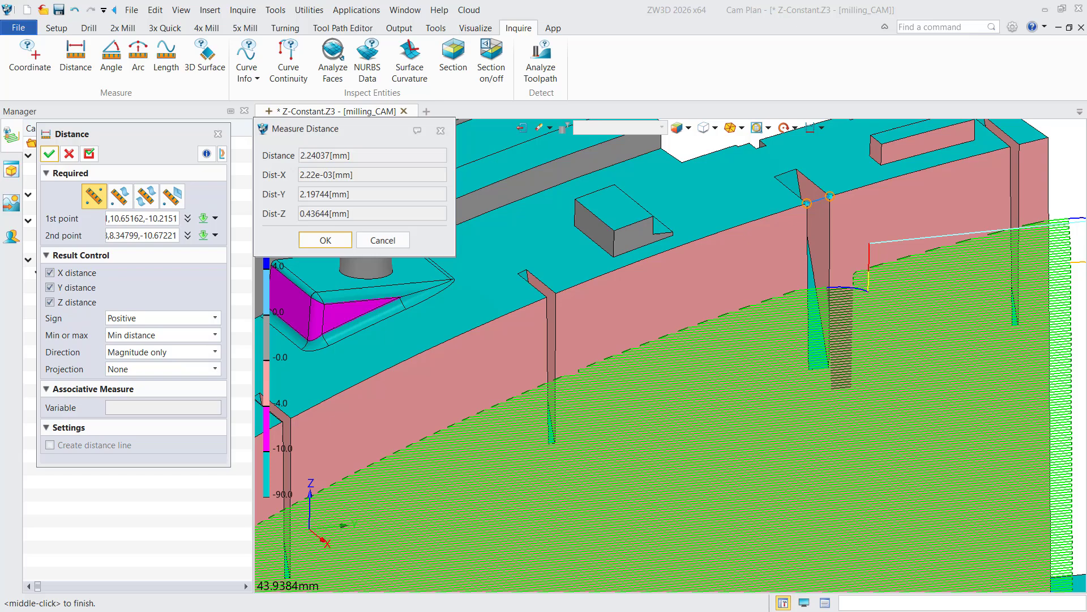
pyautogui.middleClick(394, 176)
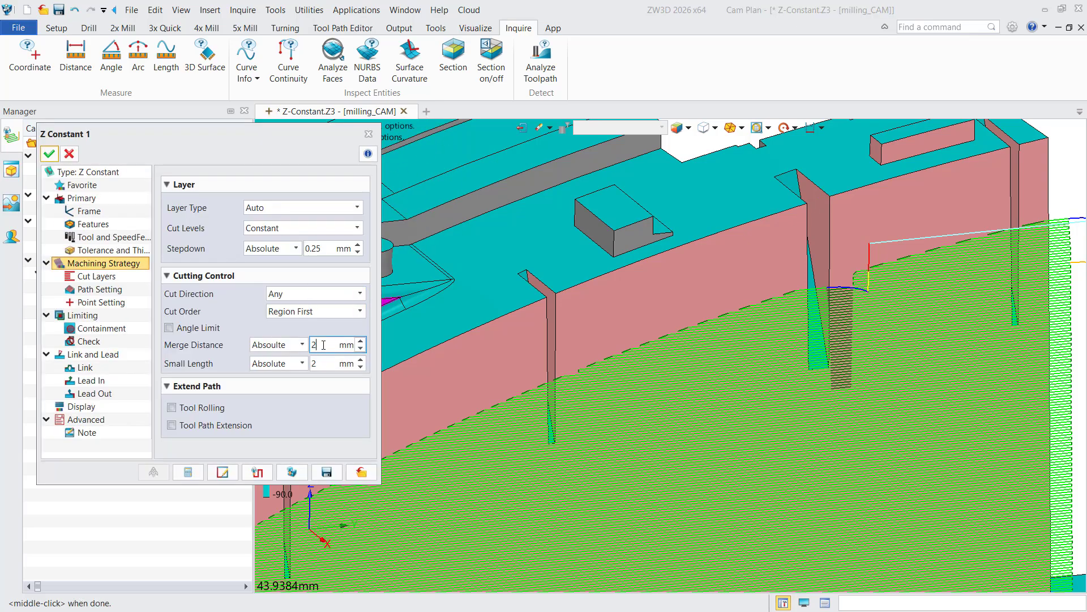
# Set the Merge Distance of the Z Constant operation to 3 mm and recalculate its toolpath.
pyautogui.click(190, 472)
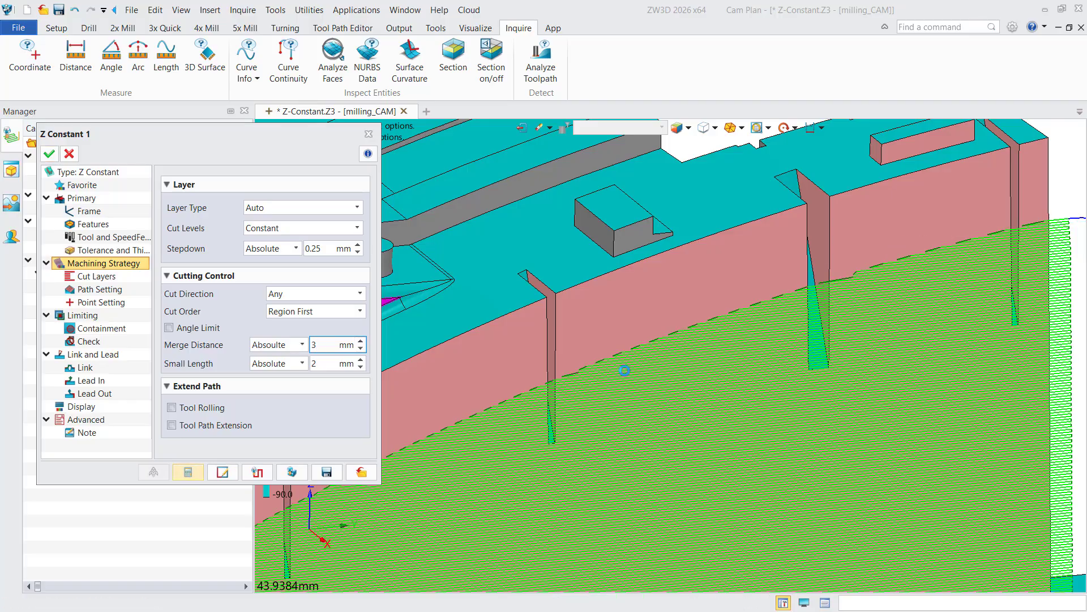
pyautogui.scroll(-3, 631, 342)
pyautogui.moveTo(648, 359); pyautogui.dragTo(701, 278, button='middle')
pyautogui.moveTo(701, 277); pyautogui.dragTo(735, 504, button='right')
pyautogui.scroll(4, 733, 501)
pyautogui.scroll(-4, 735, 504)
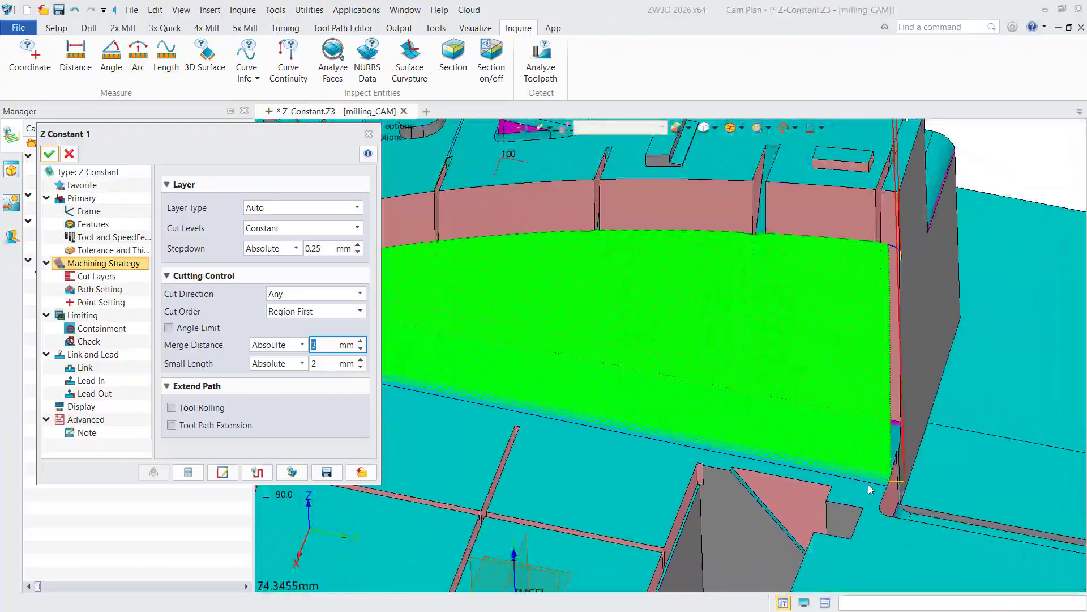
# Add a cut layer about 53.13 mm deep to Z Constant 1, picking its bottom point near the arched wall's base.
pyautogui.scroll(6, 884, 482)
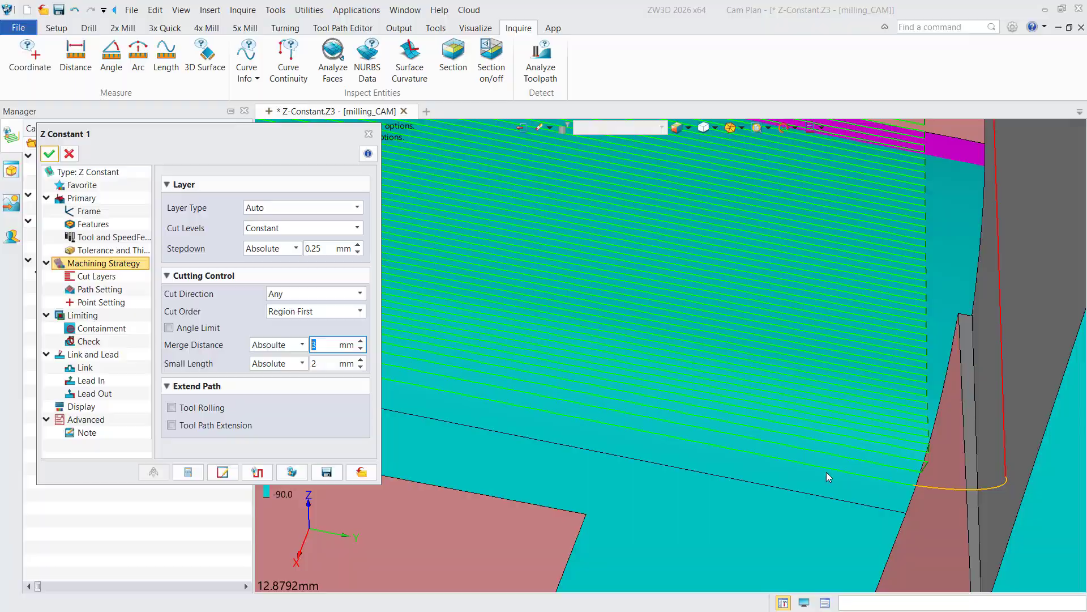
pyautogui.scroll(-6, 827, 472)
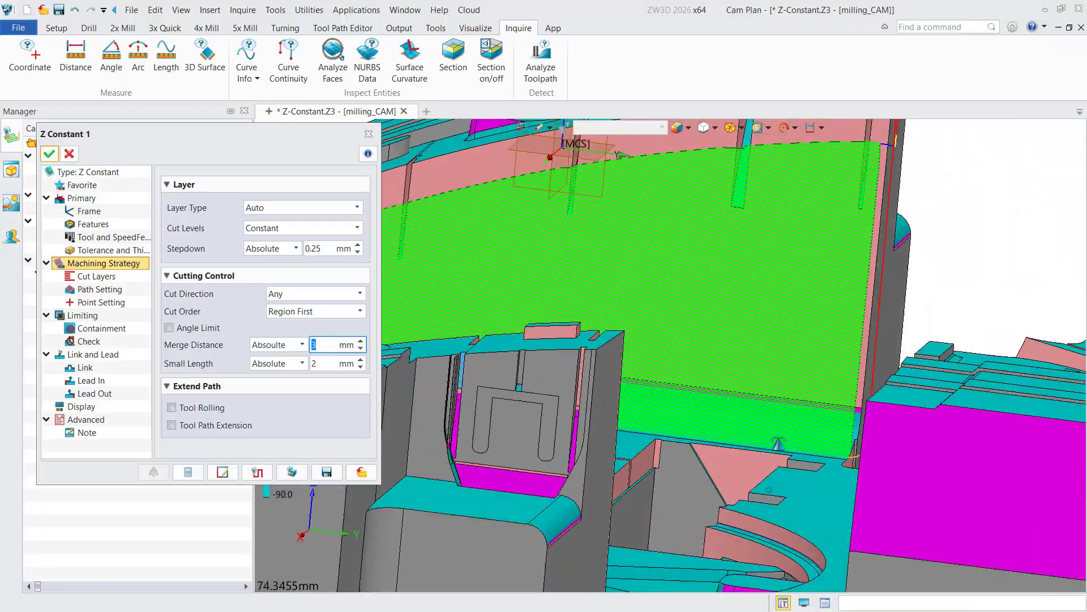
pyautogui.moveTo(778, 443); pyautogui.dragTo(780, 444, button='right')
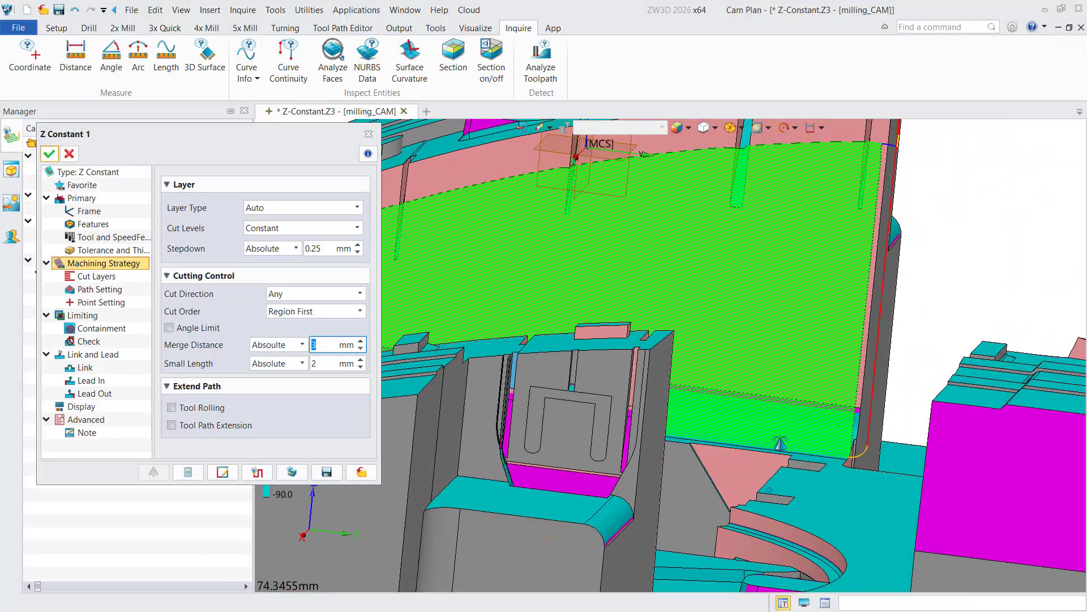
pyautogui.click(112, 281)
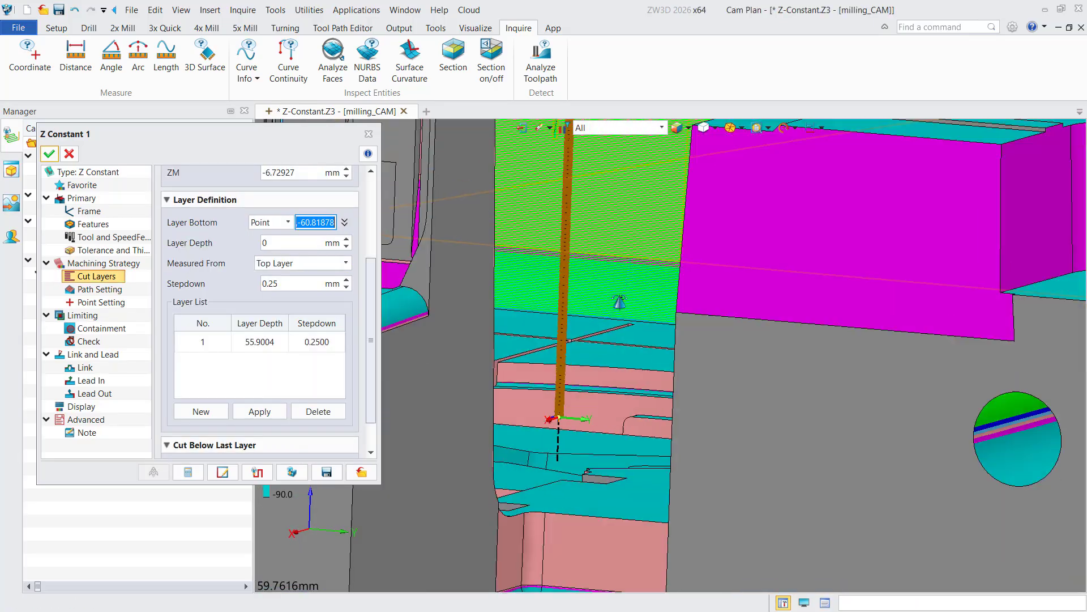
pyautogui.scroll(4, 620, 302)
pyautogui.click(613, 277)
pyautogui.scroll(-4, 600, 283)
pyautogui.click(211, 412)
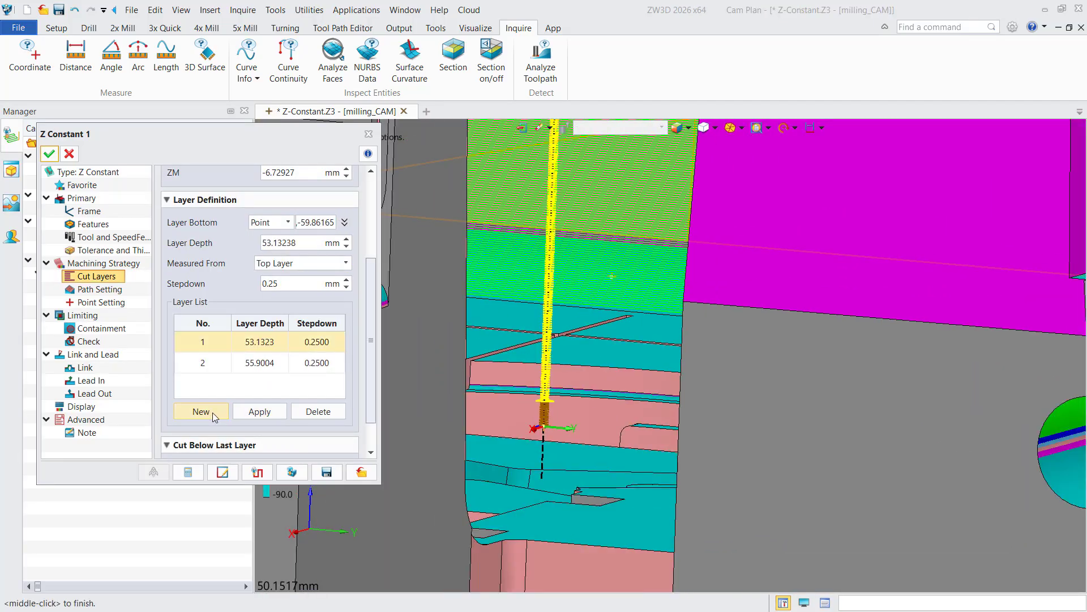
# Set the stepdown of the second, deeper cut layer to 0.05 mm and recalculate the Z Constant toolpath.
pyautogui.scroll(5, 546, 411)
pyautogui.scroll(2, 544, 399)
pyautogui.click(321, 369)
pyautogui.click(288, 283)
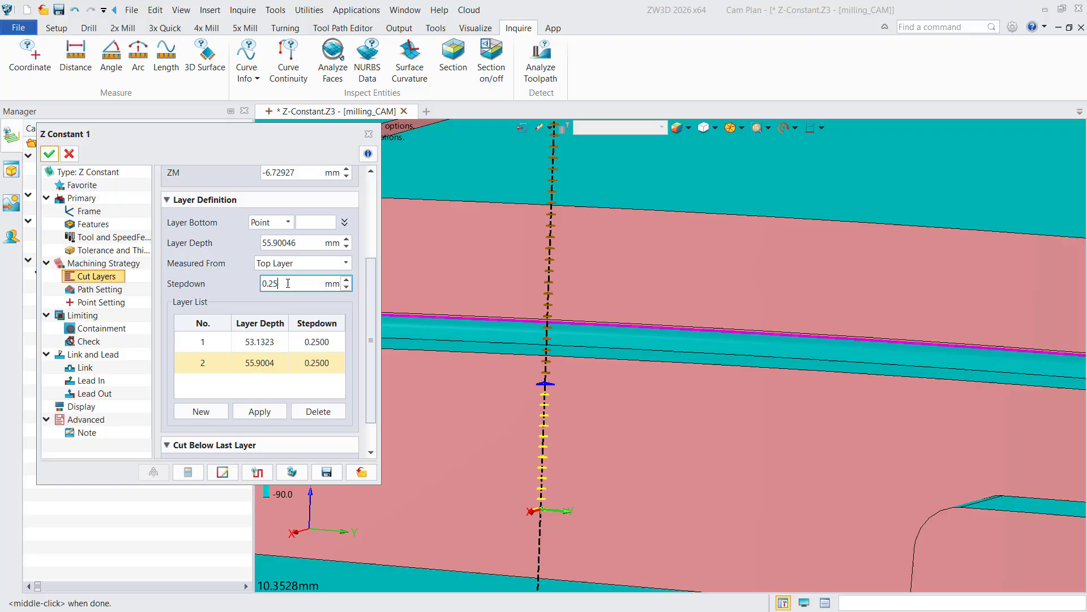
pyautogui.scroll(5, 551, 397)
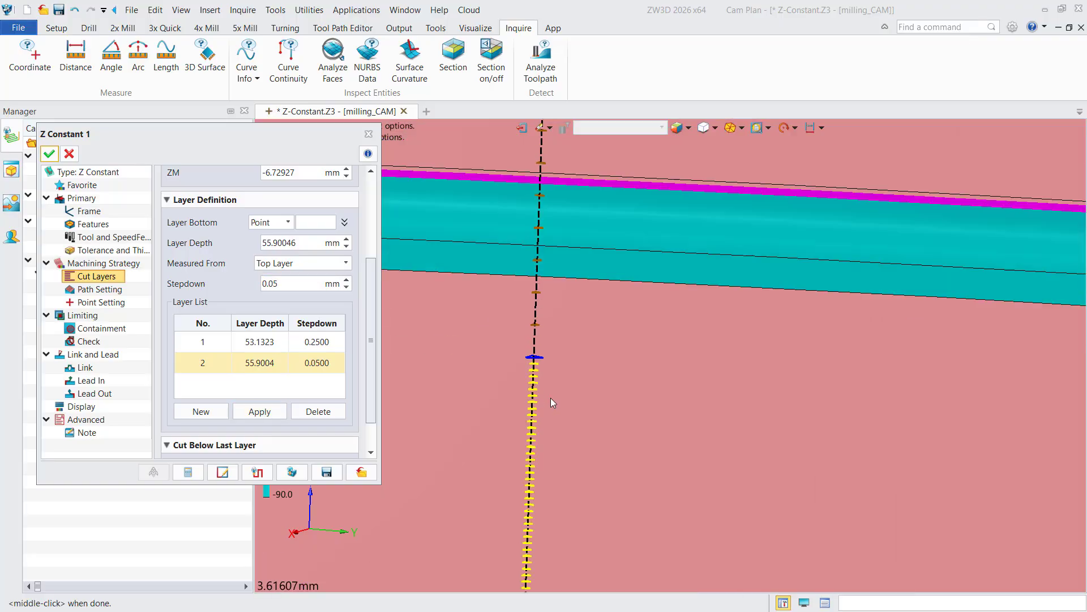
pyautogui.scroll(-10, 551, 397)
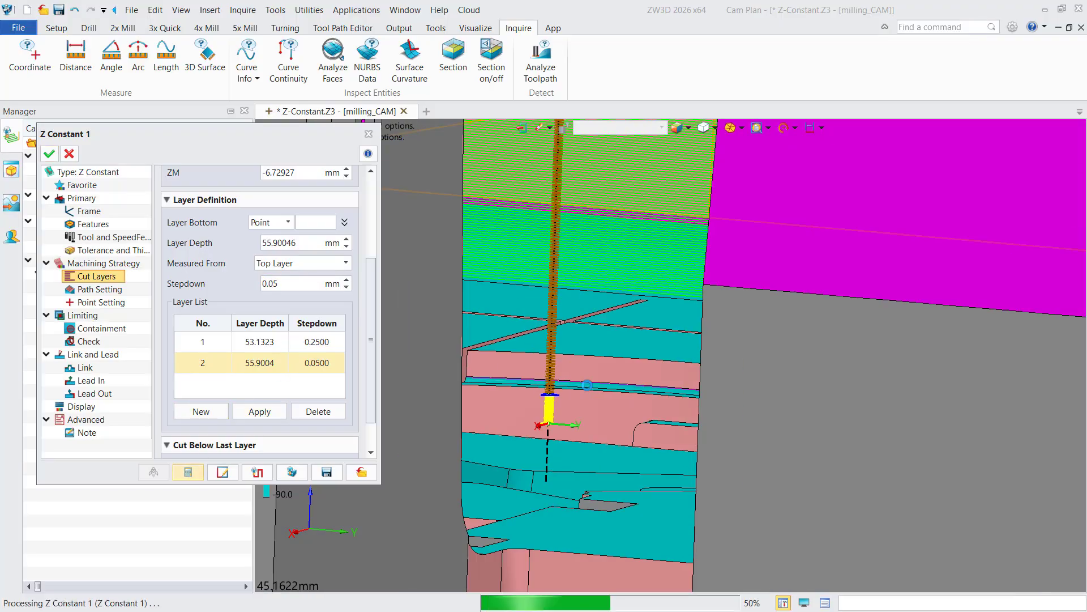
pyautogui.scroll(3, 596, 385)
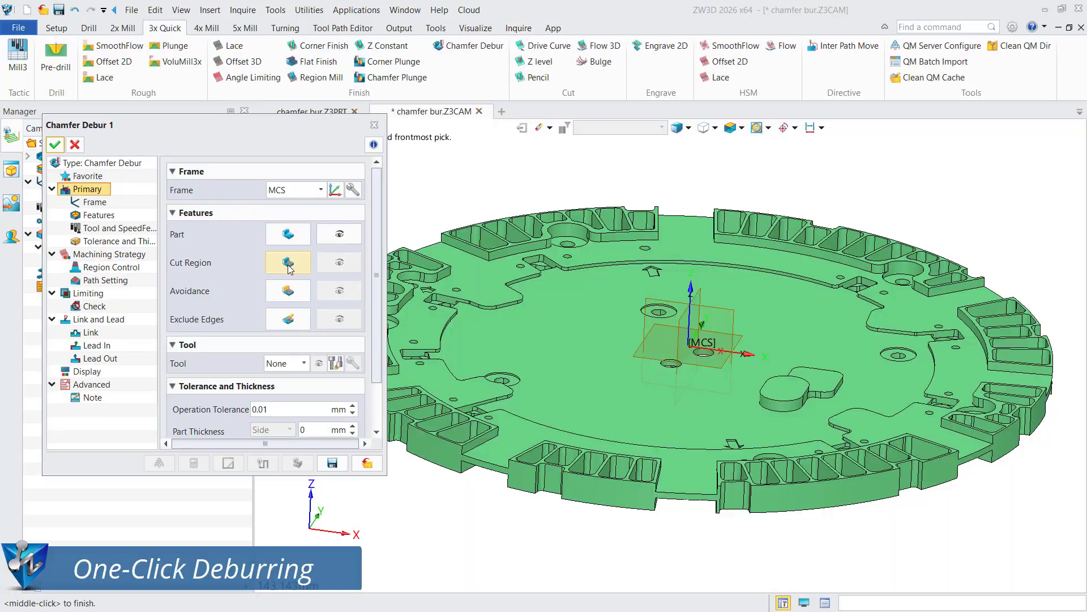
# Add the top face of one ribbed rim segment and the surrounding outer ring face as the Chamfer Debur cut region.
pyautogui.click(289, 266)
pyautogui.moveTo(567, 325); pyautogui.dragTo(565, 362, button='right')
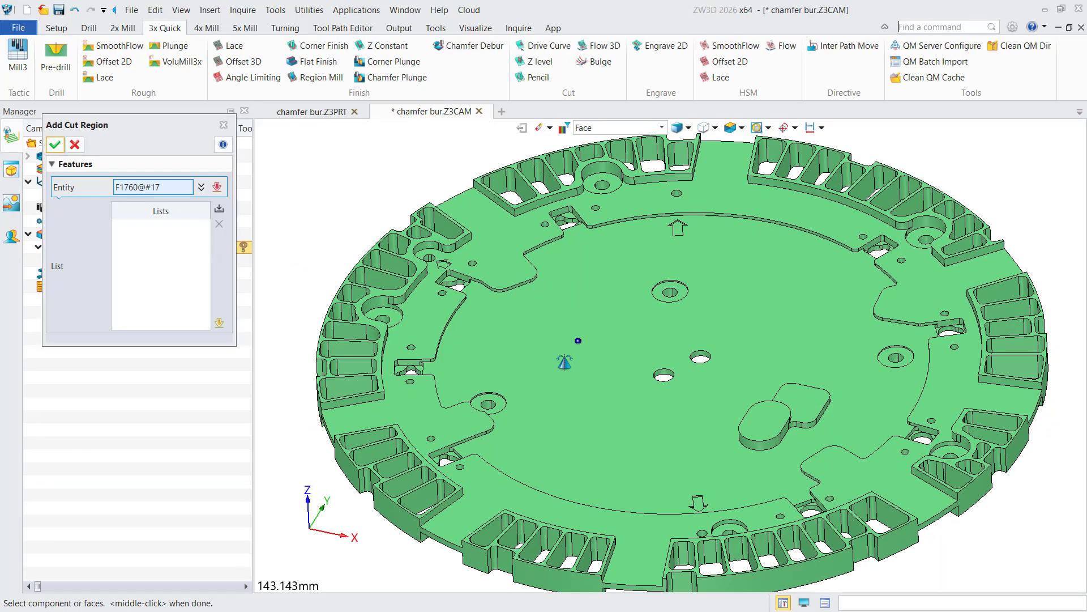
pyautogui.moveTo(565, 346); pyautogui.dragTo(565, 226, button='middle')
pyautogui.scroll(4, 516, 399)
pyautogui.click(516, 395)
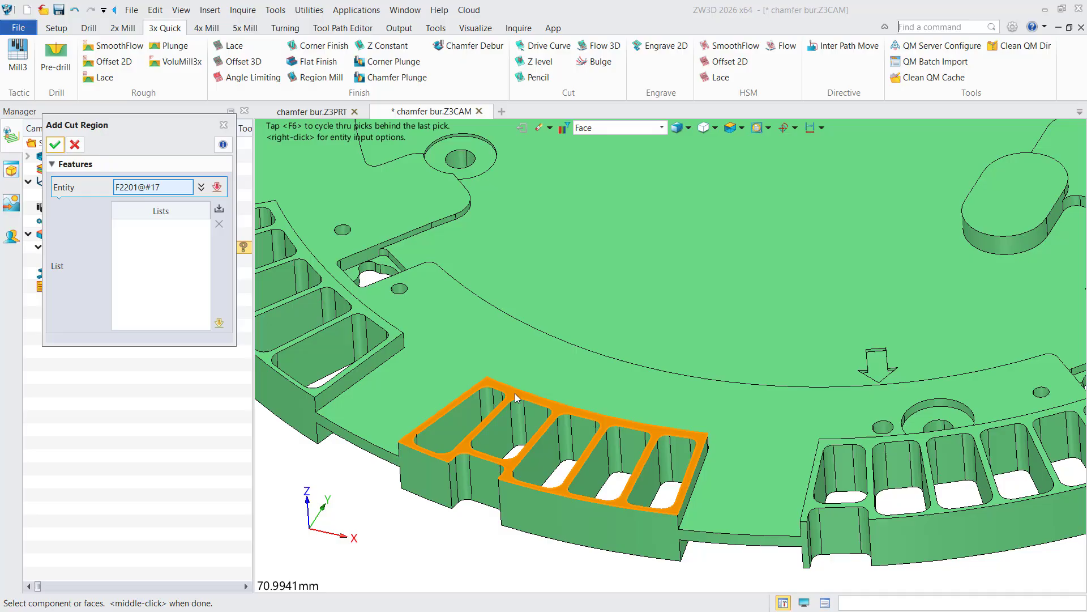
pyautogui.click(517, 398)
pyautogui.click(511, 357)
pyautogui.scroll(-3, 516, 356)
pyautogui.moveTo(523, 352); pyautogui.dragTo(533, 331, button='right')
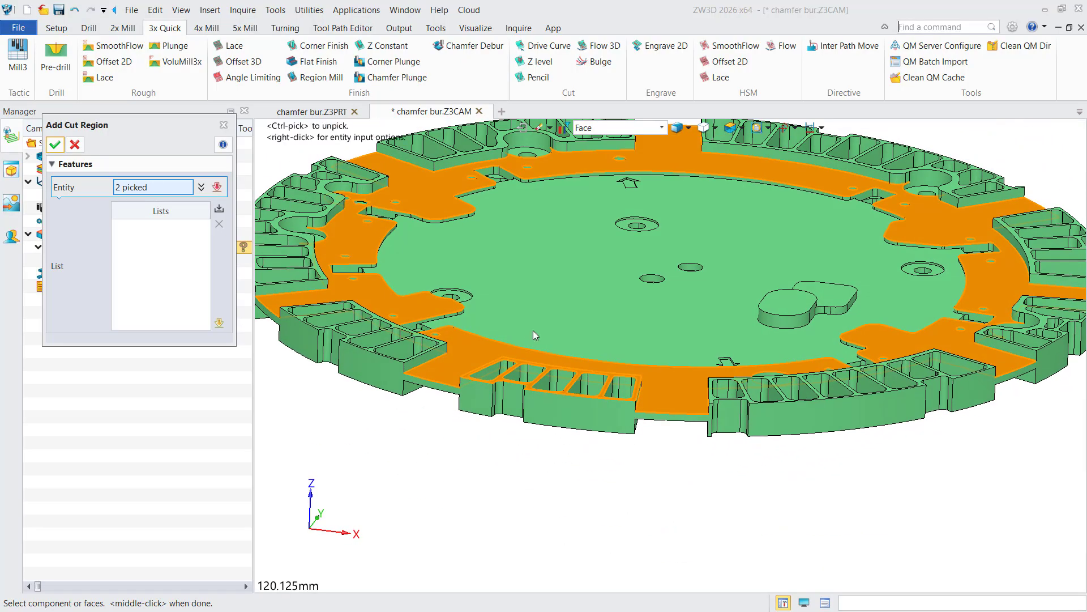
pyautogui.scroll(-2, 532, 331)
pyautogui.click(55, 144)
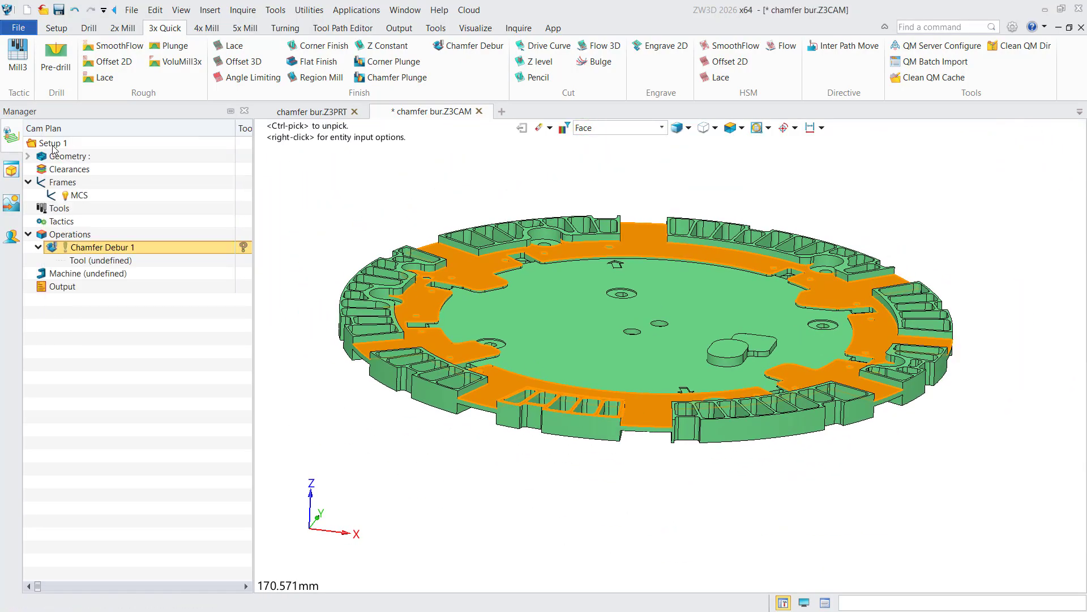
# Set the Chamfer Depth to 0.8 mm and the Chamfer Size to 0.4 mm for Chamfer Debur 1.
pyautogui.doubleClick(293, 257)
pyautogui.write('0.')
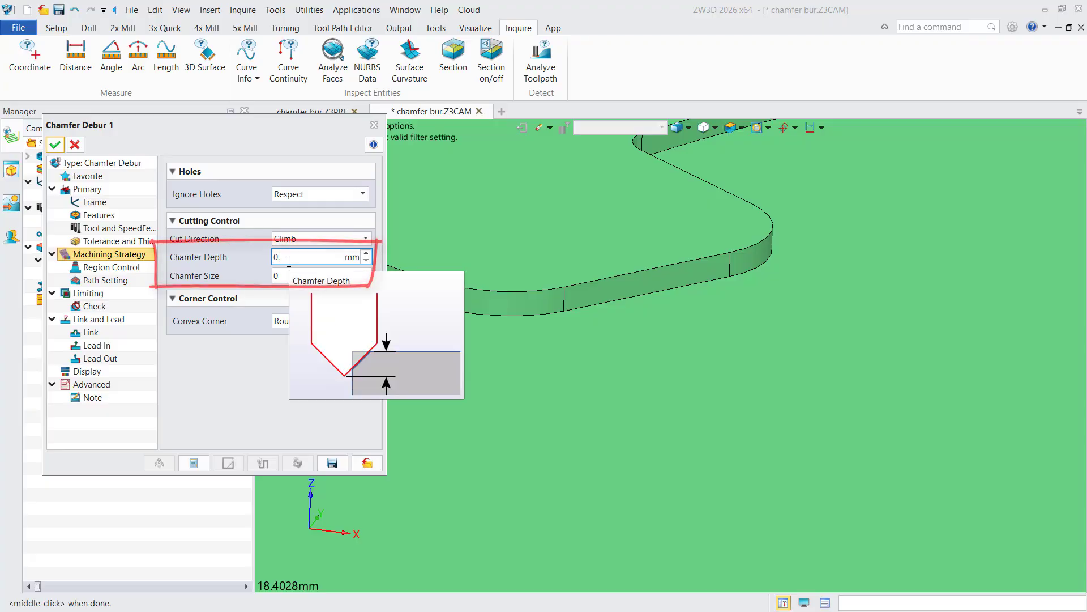
pyautogui.write('8')
pyautogui.click(286, 275)
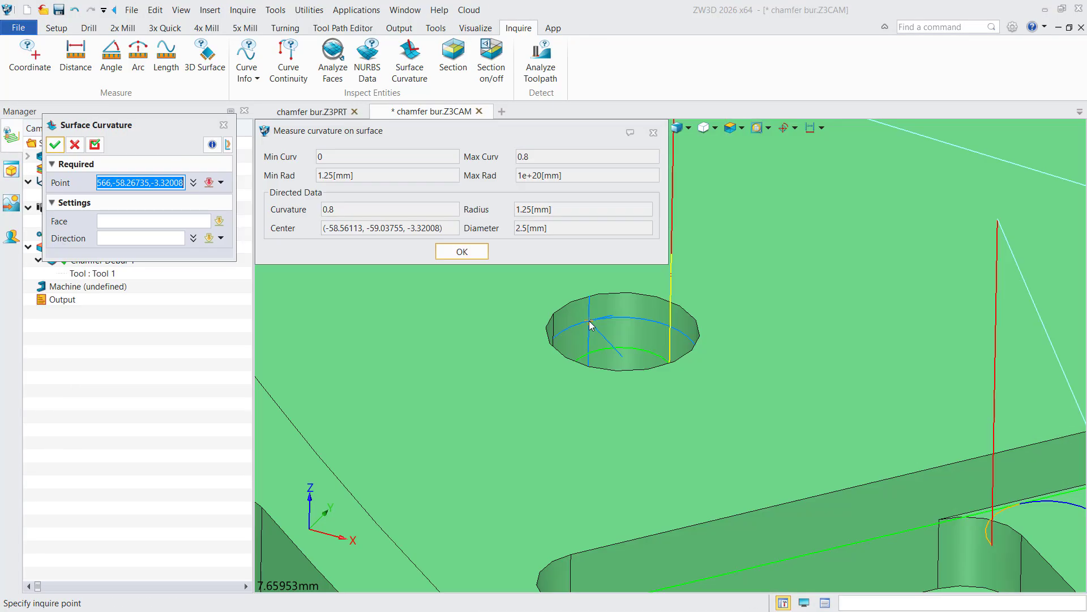
# Set Chamfer Debur 1 to ignore holes using an absolute Hole Diameter of 4 mm and recalculate the toolpath.
pyautogui.middleClick(591, 325)
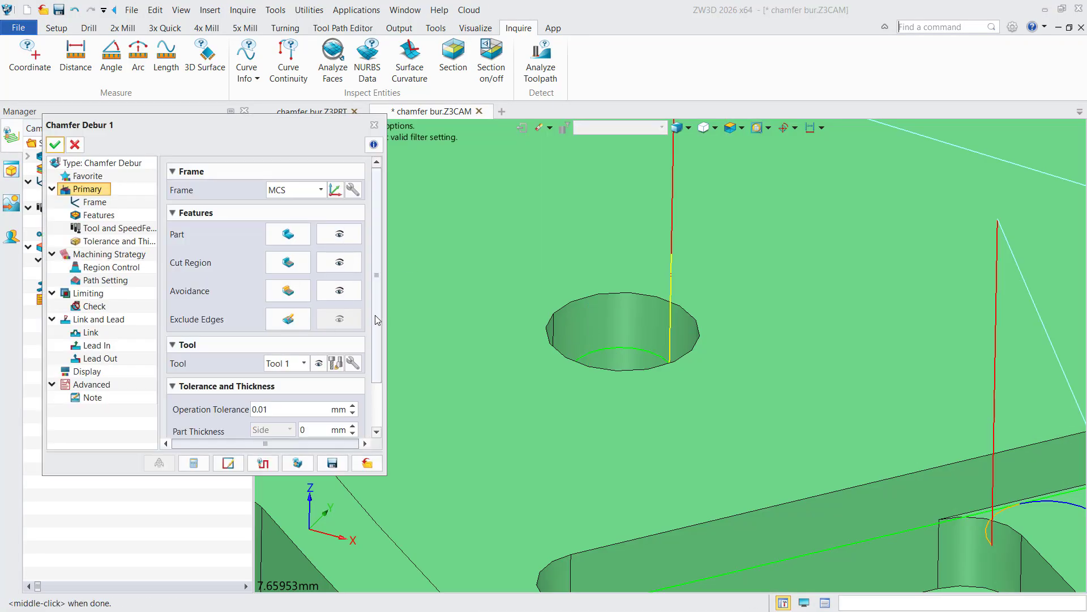
pyautogui.scroll(-2, 378, 320)
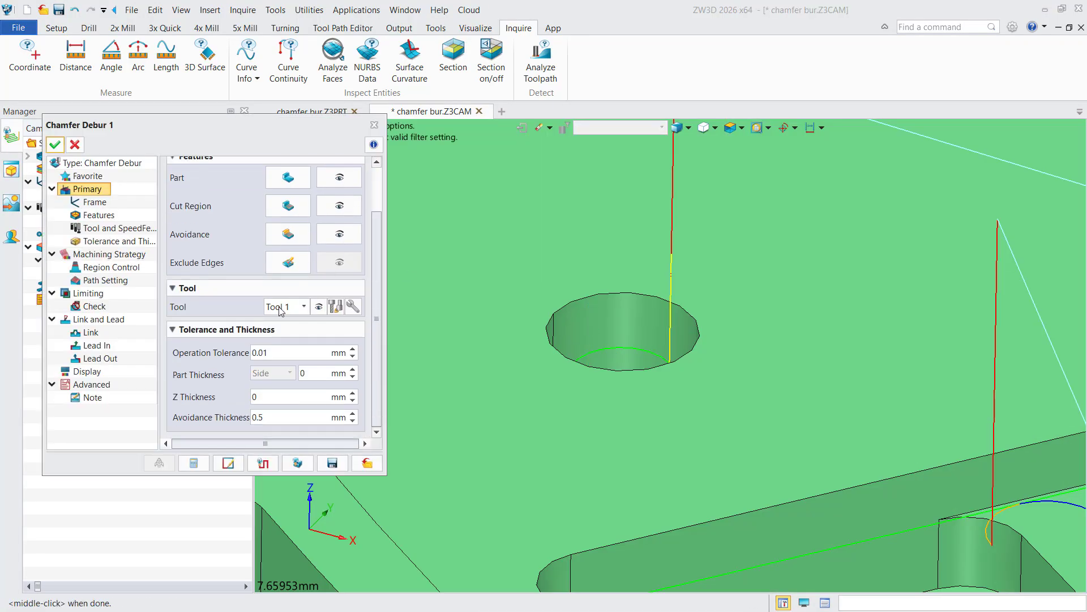
pyautogui.click(91, 255)
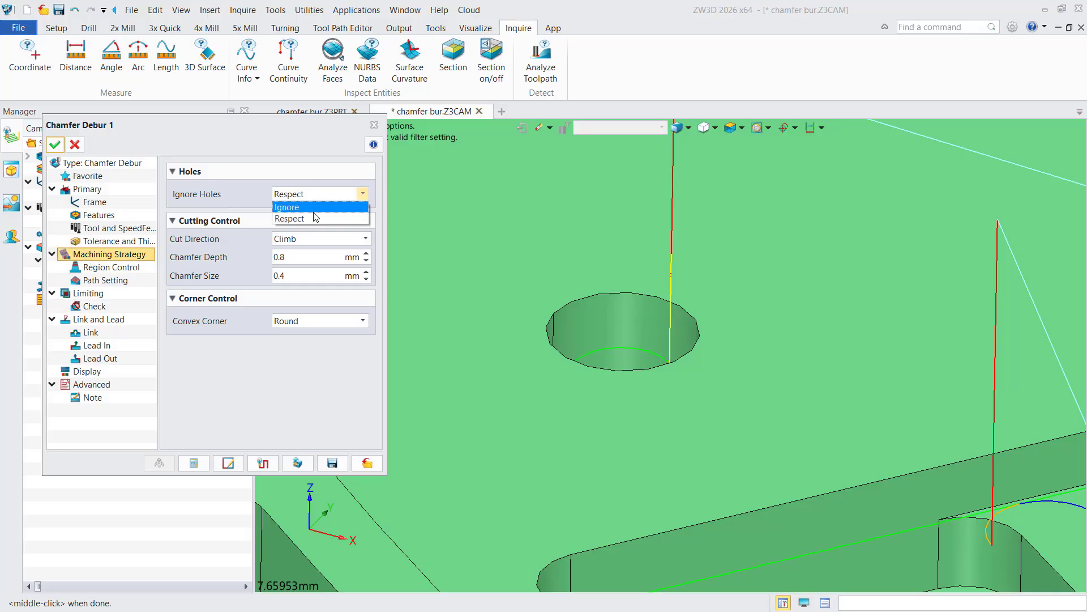
pyautogui.click(313, 207)
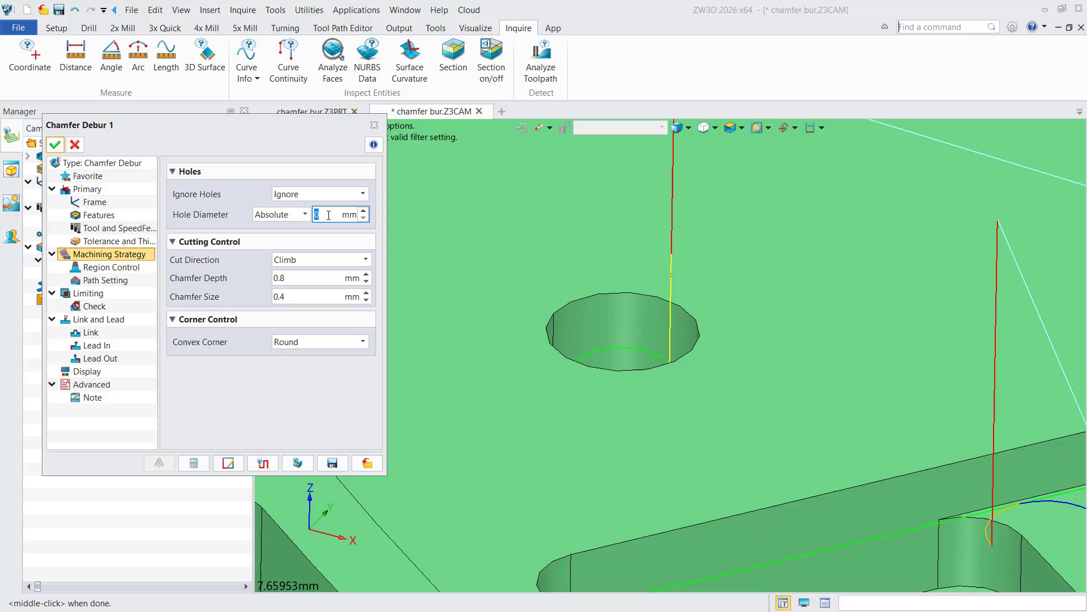
pyautogui.scroll(-8, 545, 389)
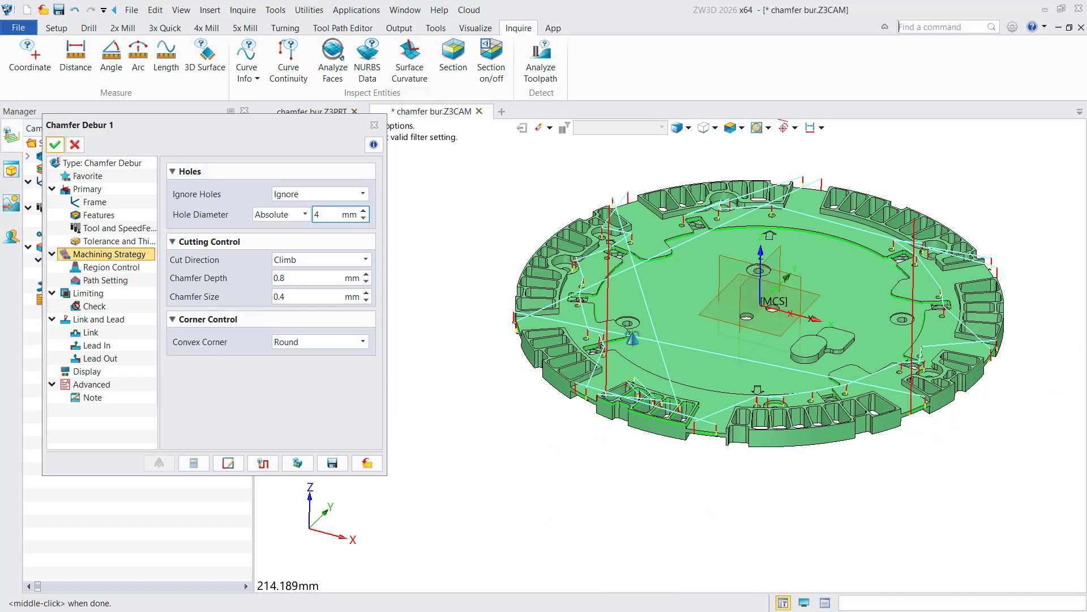
pyautogui.scroll(2, 513, 418)
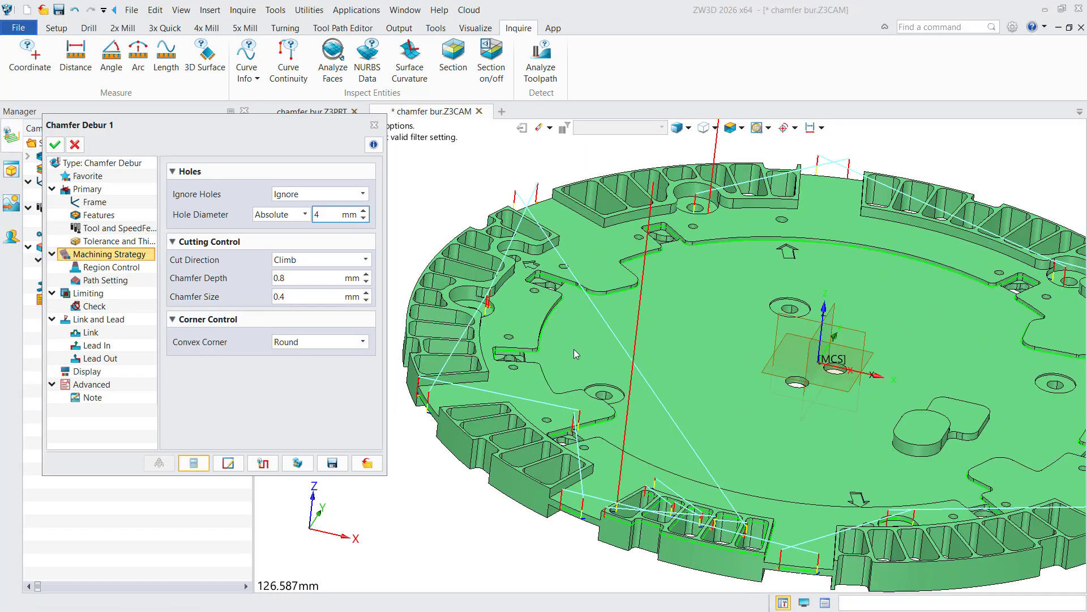
pyautogui.scroll(-2, 576, 354)
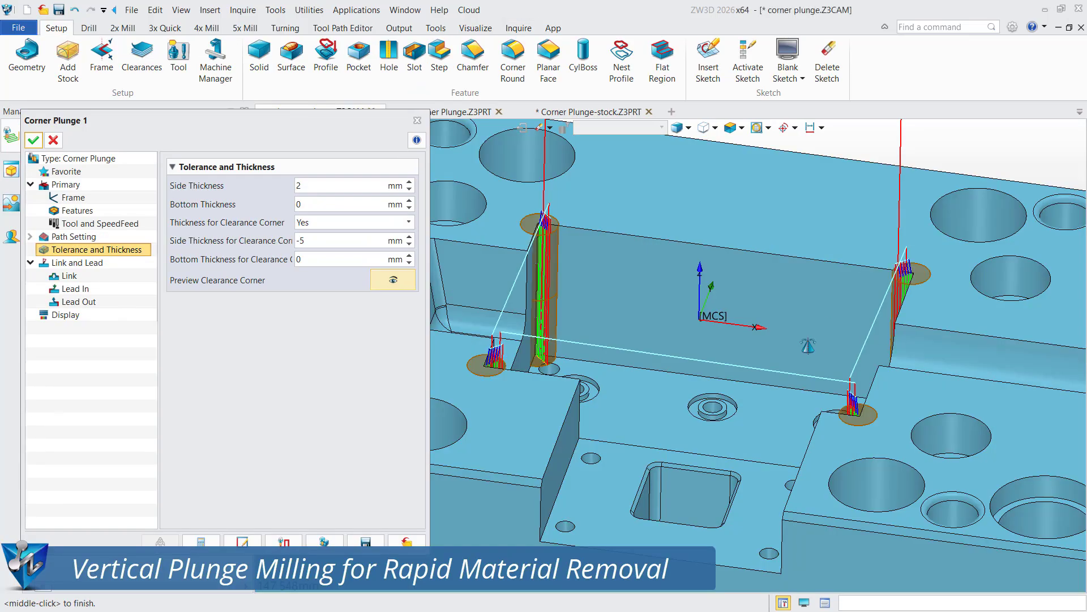
# Start Toolpath Verify for Corner Plunge 1 and single-step the tool through the first pocket corner to the second one.
pyautogui.moveTo(808, 346); pyautogui.dragTo(811, 312, button='right')
pyautogui.scroll(4, 811, 311)
pyautogui.scroll(-3, 810, 318)
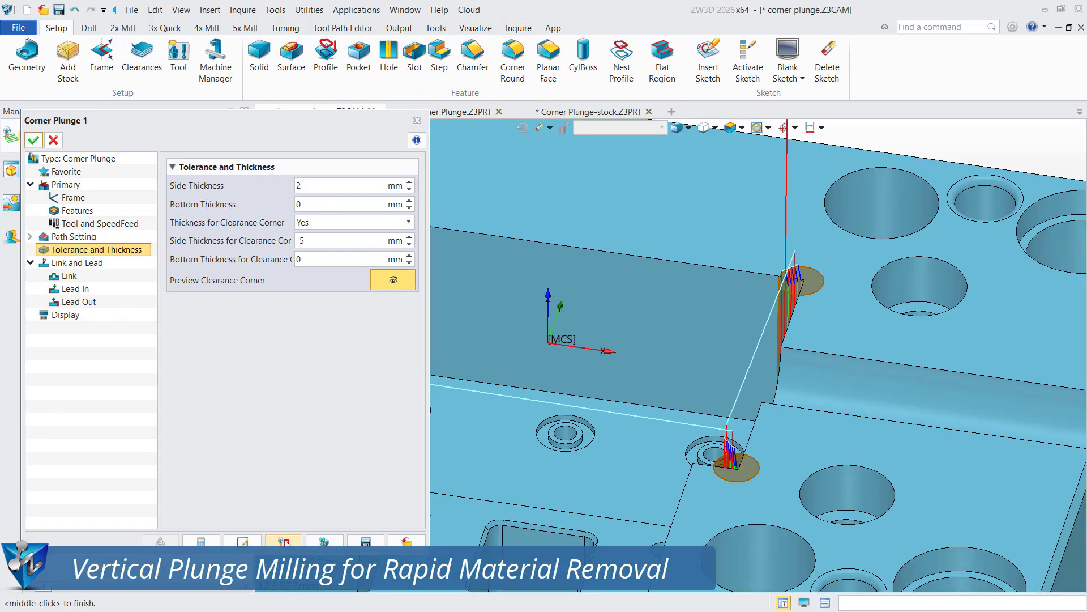
pyautogui.click(284, 542)
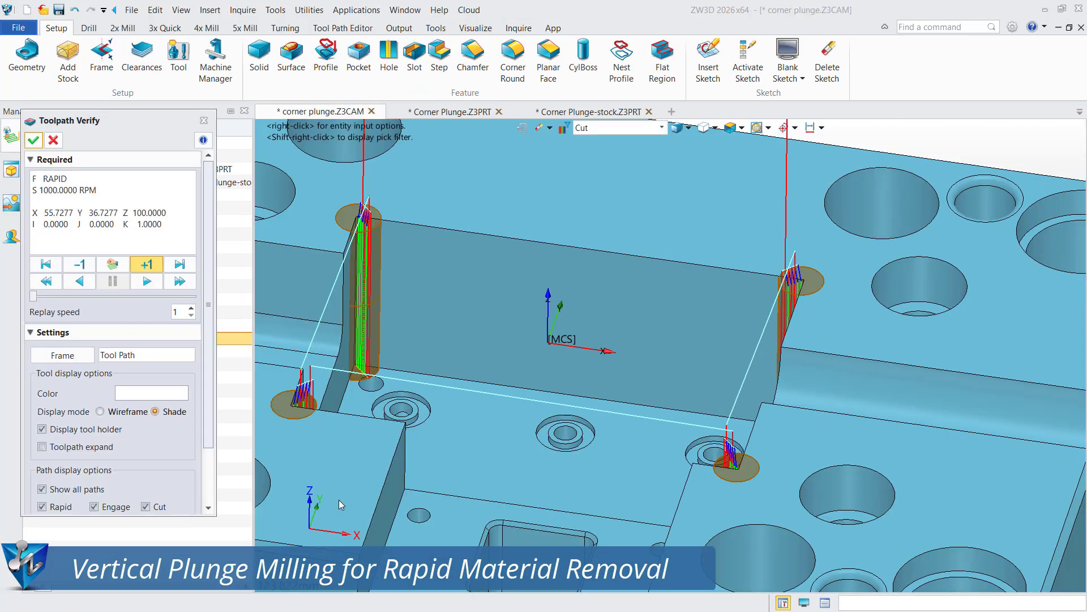
pyautogui.click(147, 264)
pyautogui.click(146, 264)
pyautogui.click(147, 264)
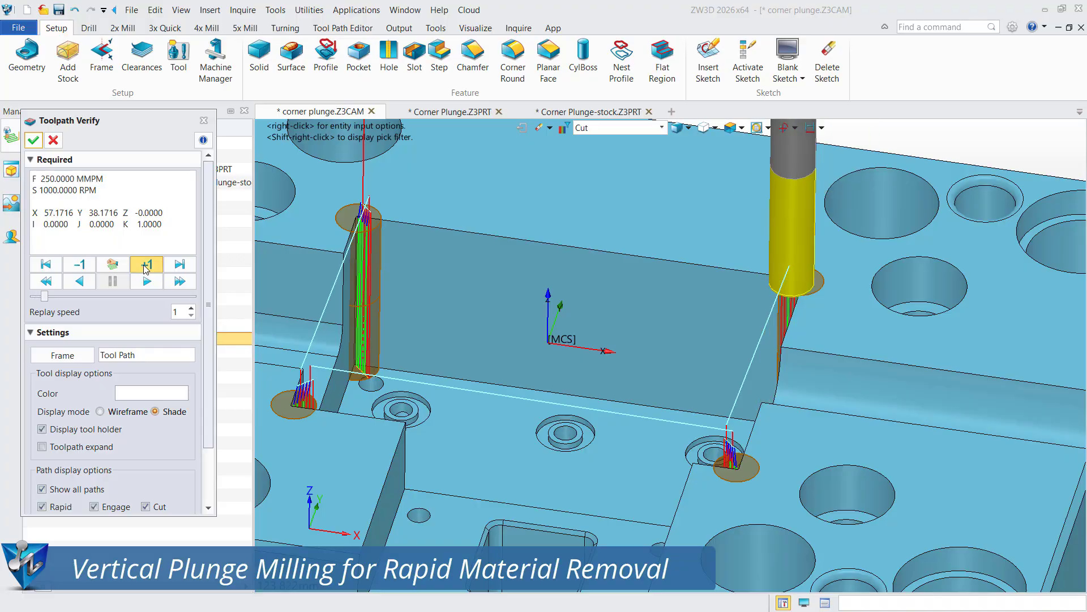
pyautogui.click(146, 265)
pyautogui.click(147, 264)
pyautogui.click(146, 265)
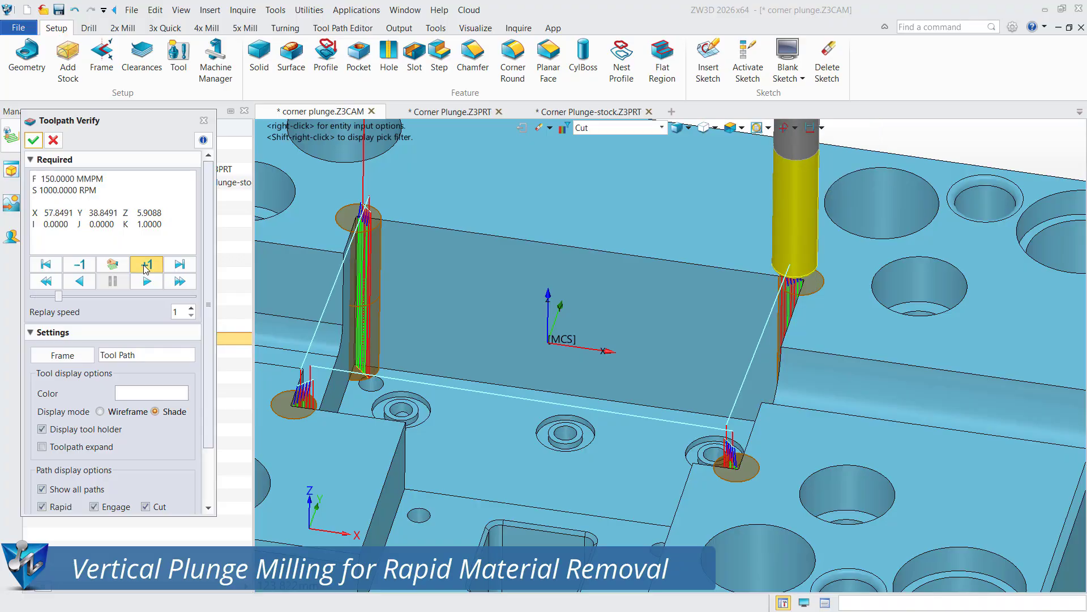
pyautogui.click(146, 264)
pyautogui.click(146, 264)
pyautogui.click(146, 264)
pyautogui.click(146, 264)
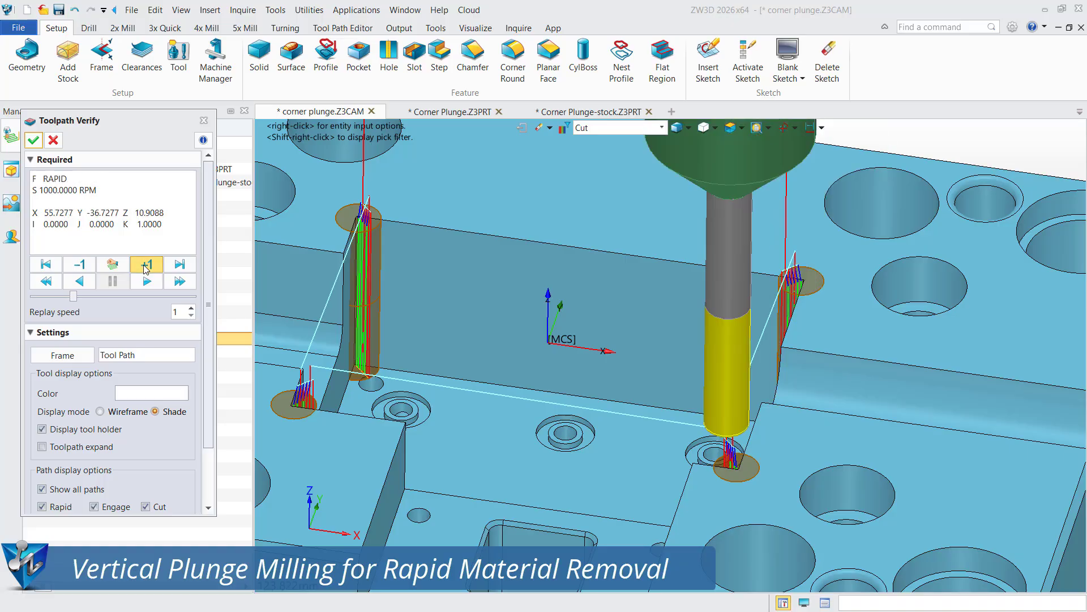
# Single-step the tool through the successive plunge and retract moves at the second pocket corner.
pyautogui.click(146, 265)
pyautogui.click(146, 265)
pyautogui.click(146, 265)
pyautogui.click(147, 264)
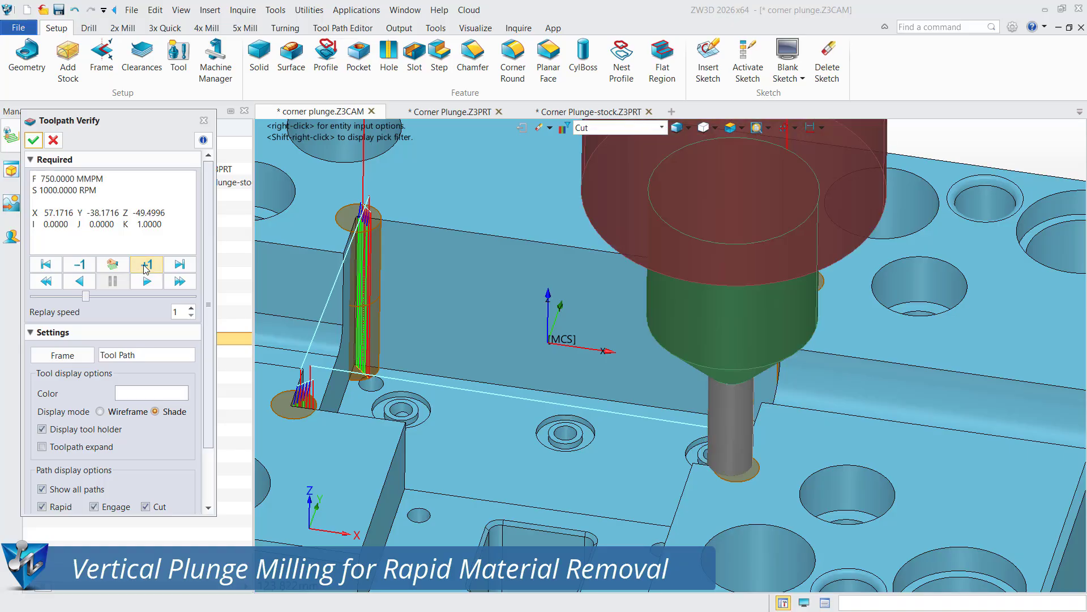
pyautogui.click(146, 264)
pyautogui.click(146, 265)
pyautogui.click(146, 265)
pyautogui.click(146, 264)
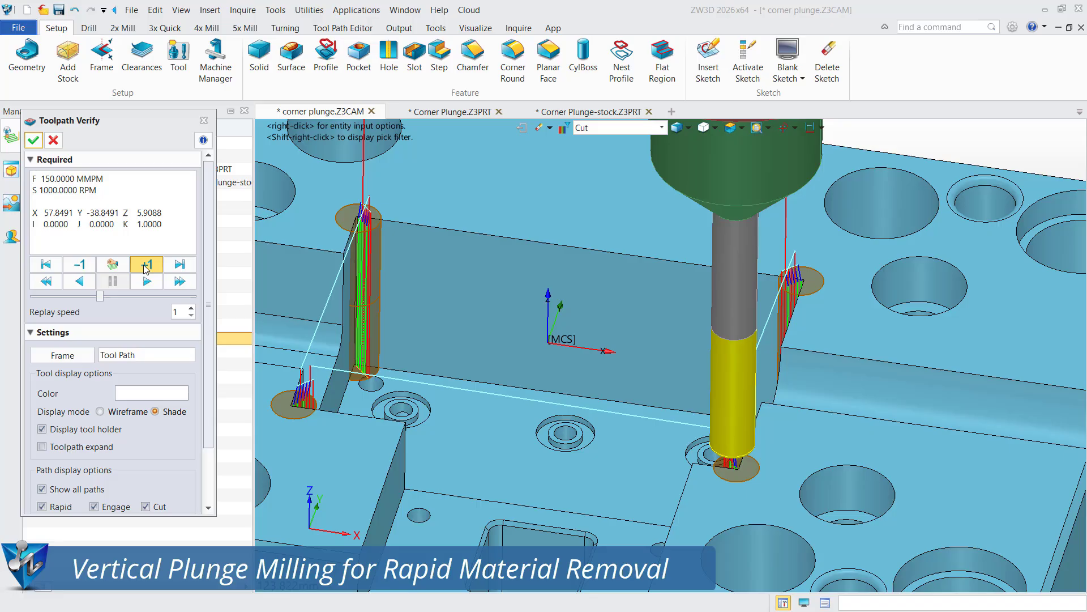
pyautogui.click(147, 265)
pyautogui.click(146, 265)
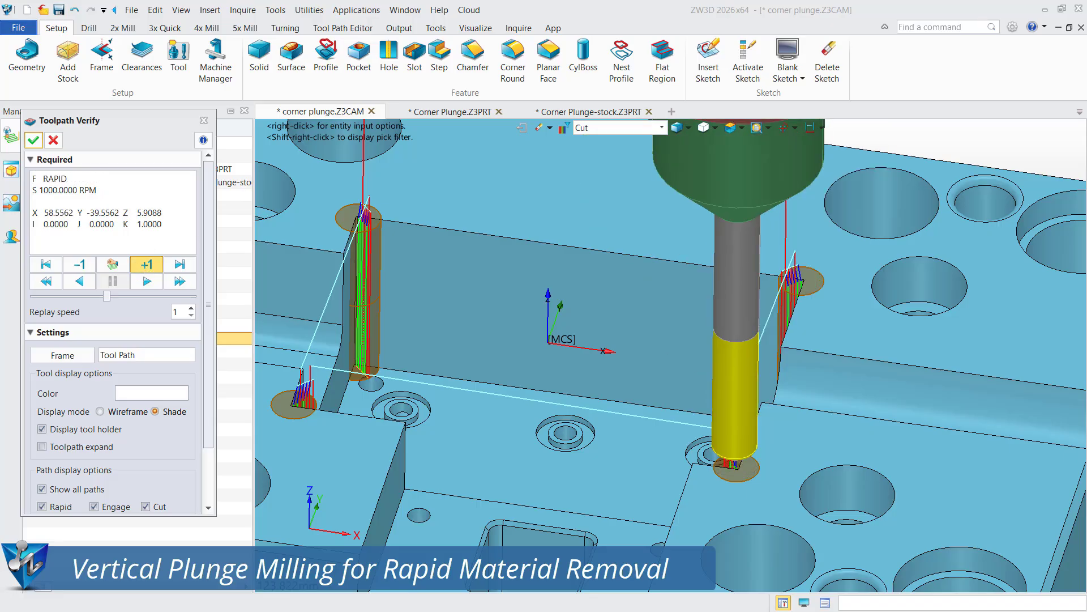